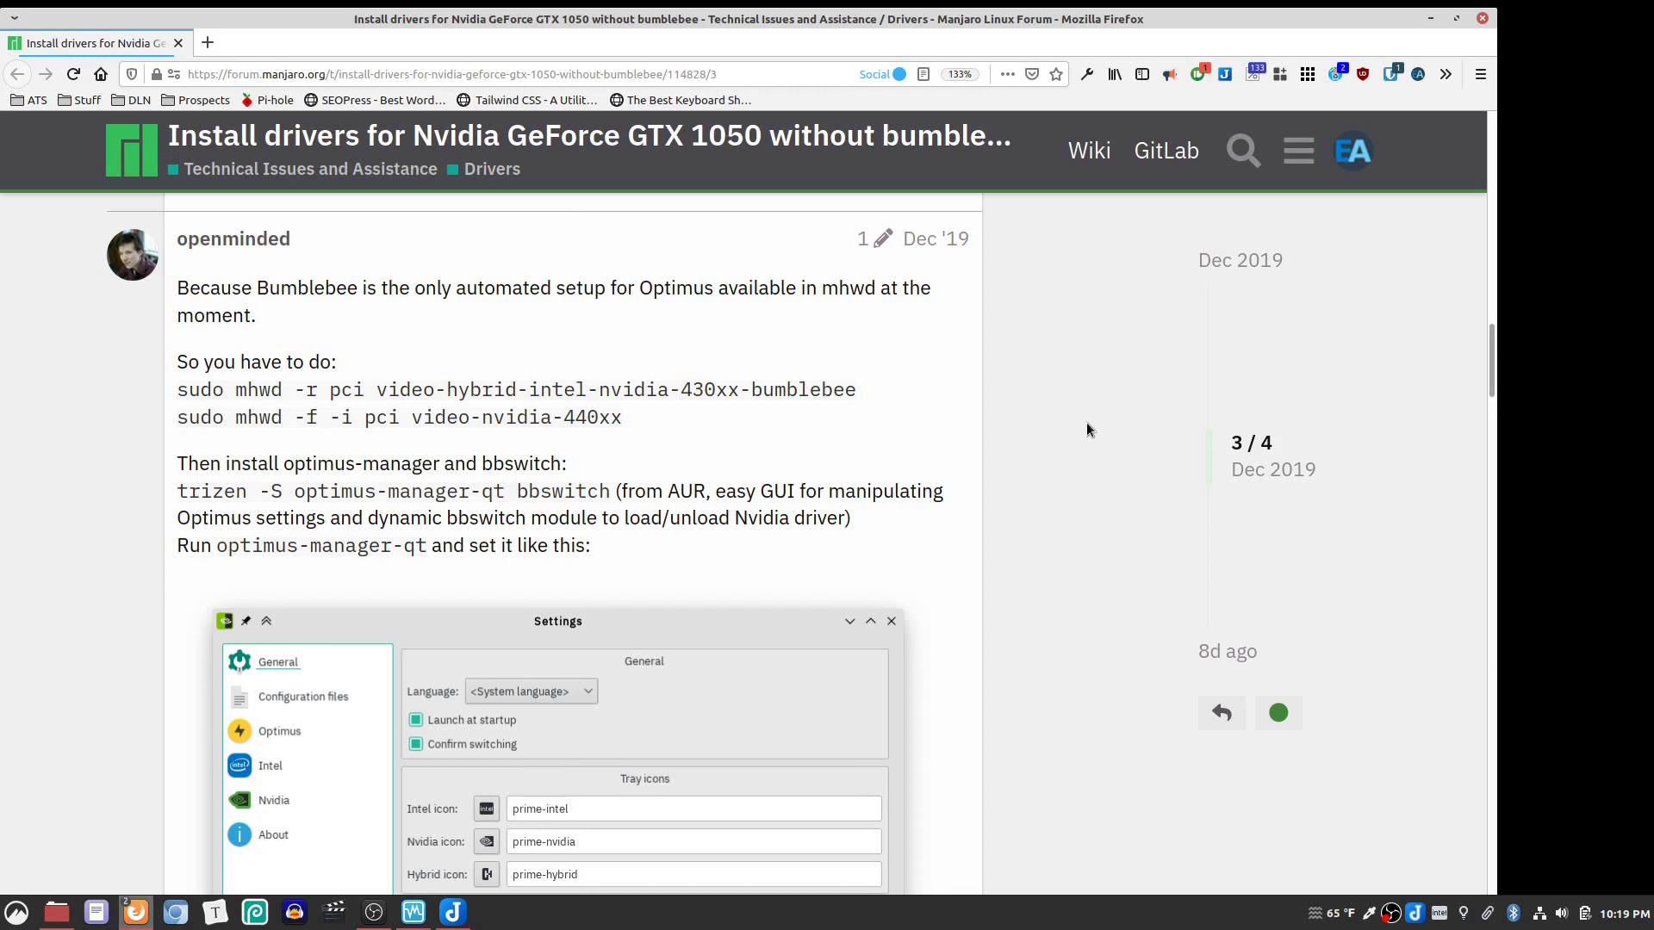
Step: Review the post's install commands and reference screenshot, then open a new blank tab
{"action": "scroll", "coordinate": [1087, 428], "scroll_direction": "down", "scroll_amount": 3}
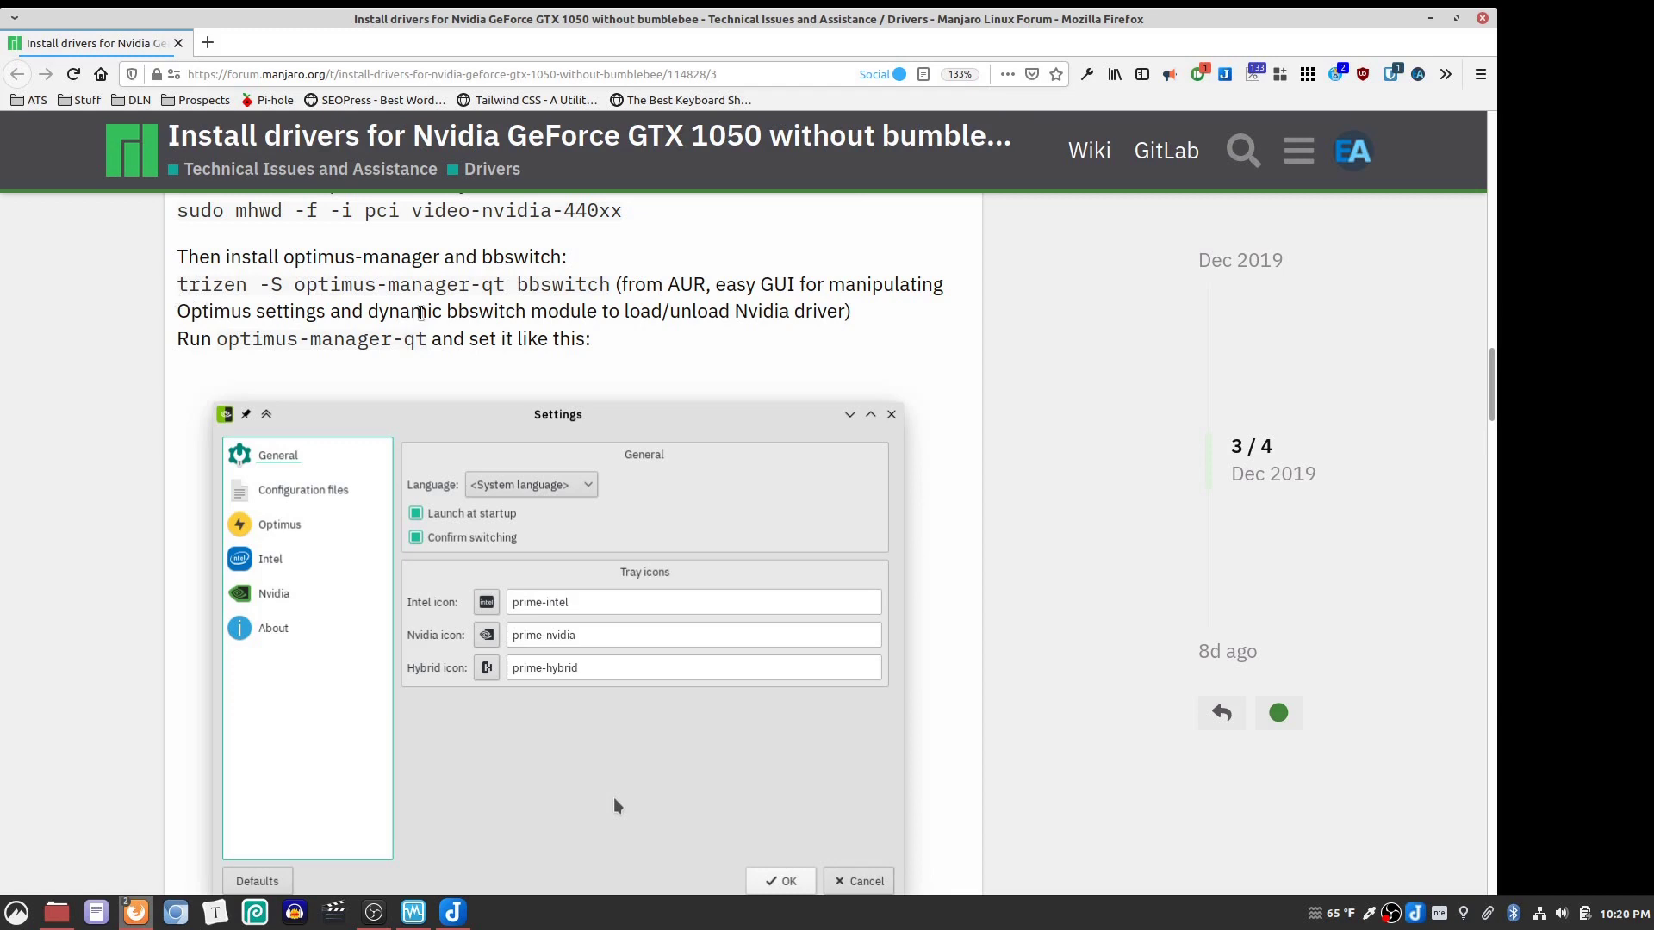
{"action": "scroll", "coordinate": [422, 312], "scroll_direction": "down", "scroll_amount": 1}
{"action": "scroll", "coordinate": [421, 312], "scroll_direction": "up", "scroll_amount": 1}
{"action": "scroll", "coordinate": [379, 285], "scroll_direction": "up", "scroll_amount": 4}
{"action": "scroll", "coordinate": [372, 383], "scroll_direction": "up", "scroll_amount": 2}
{"action": "scroll", "coordinate": [379, 362], "scroll_direction": "down", "scroll_amount": 4}
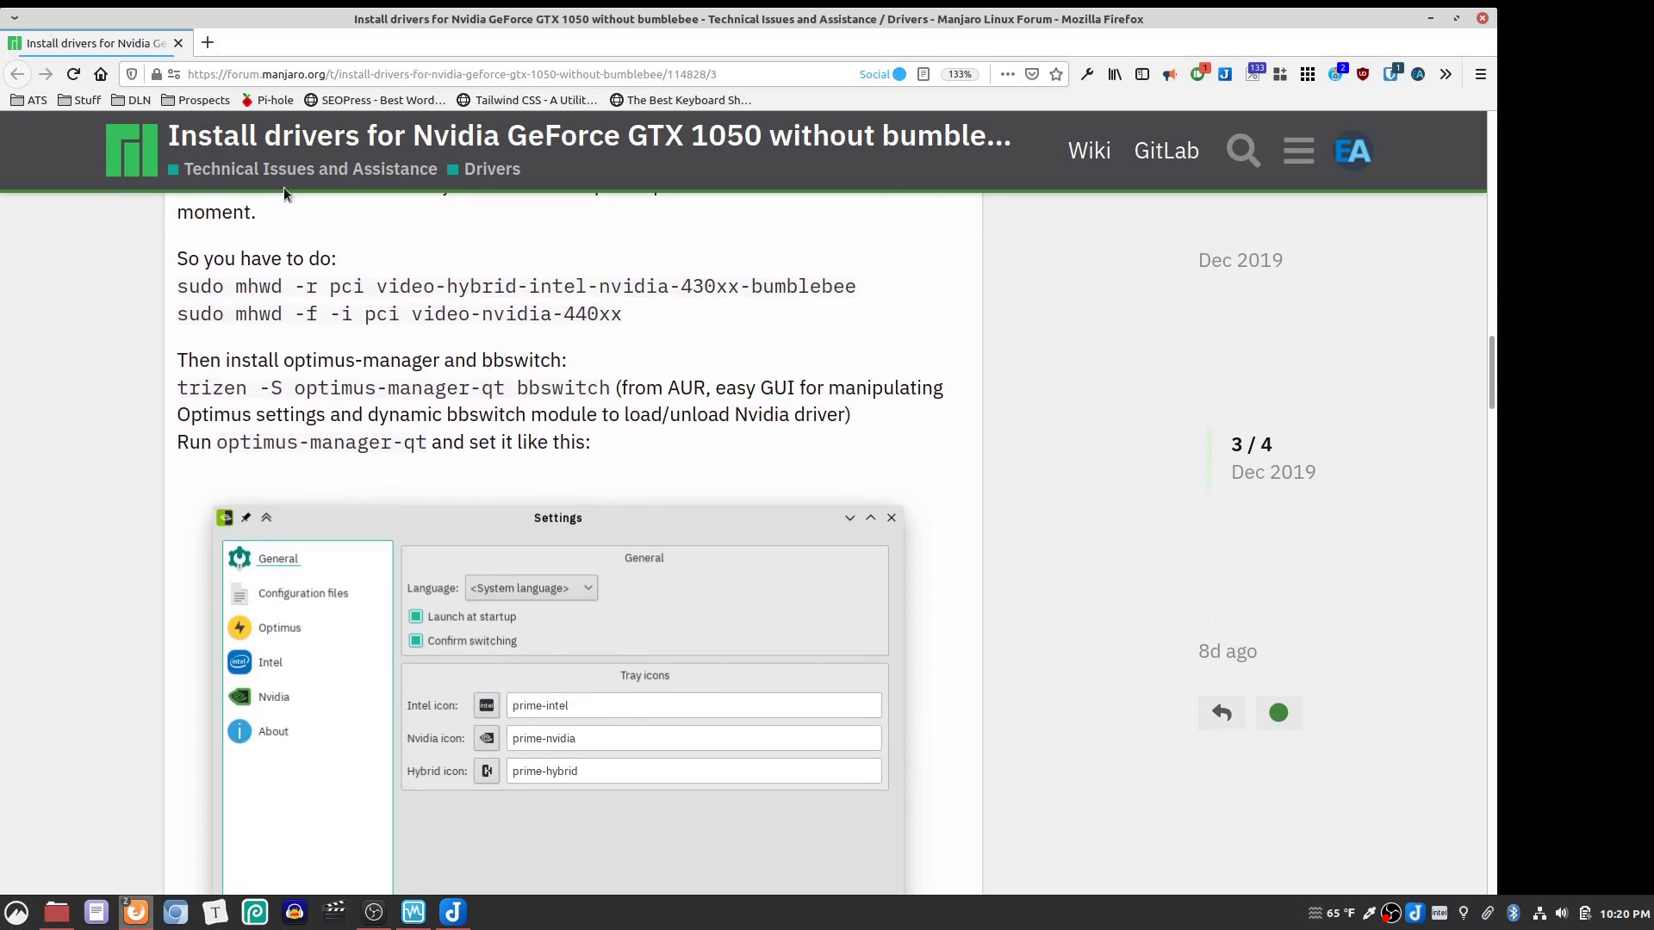
{"action": "key", "text": "ctrl+t"}
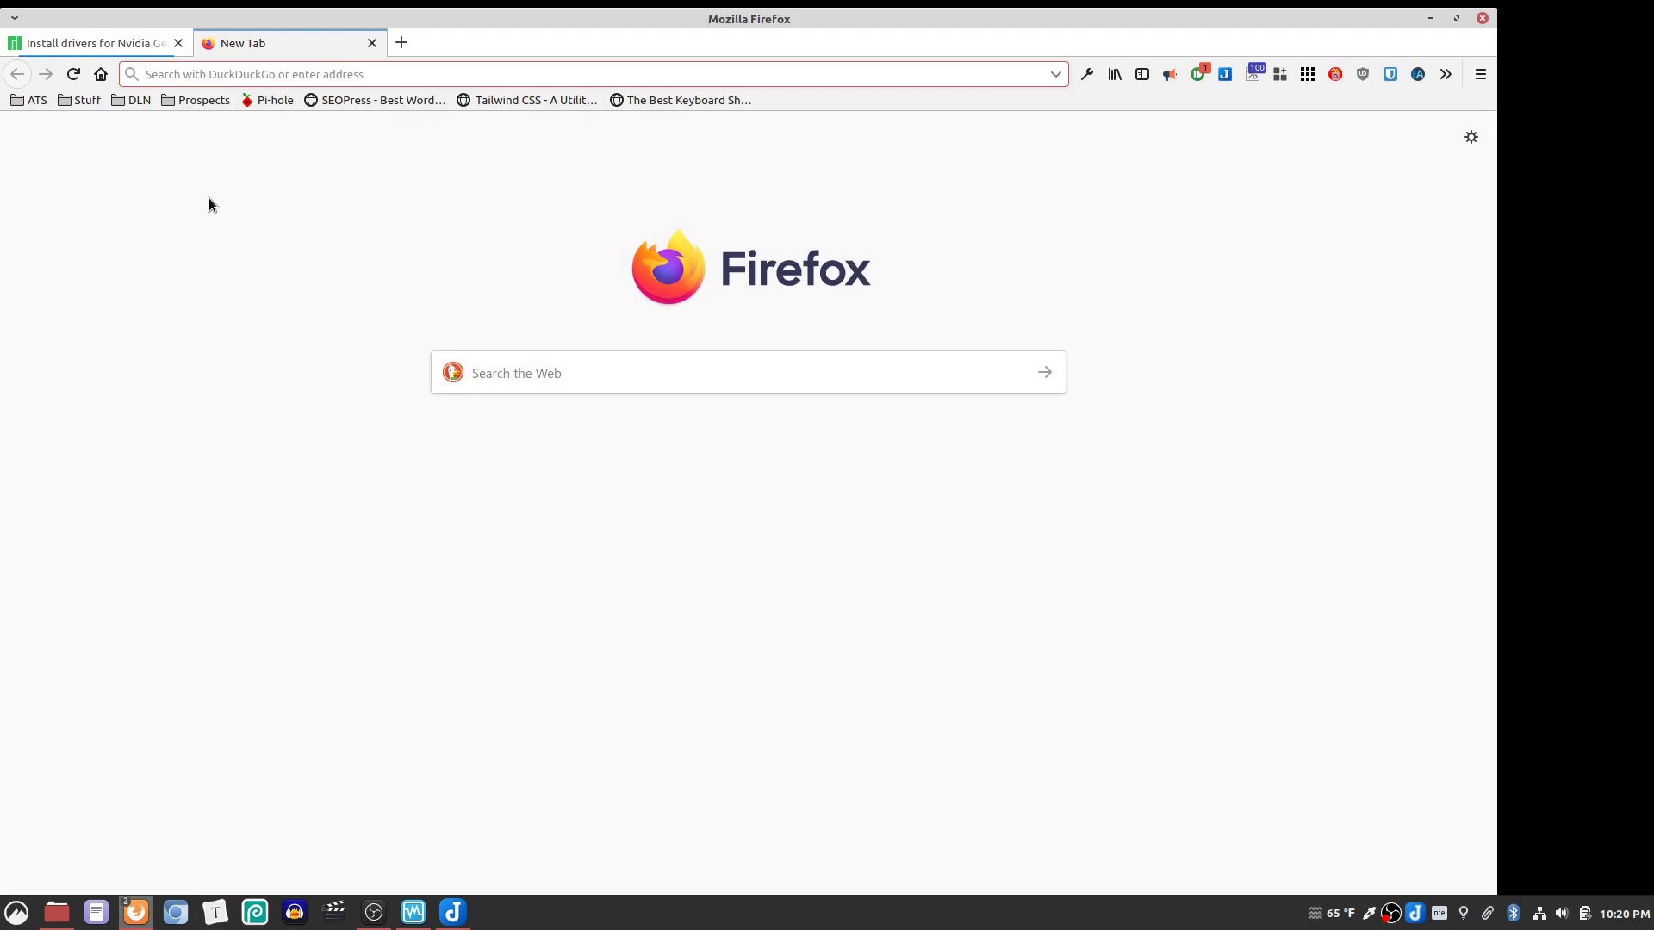
Step: Search the AUR for 'optimus man' using the !aur bang in the address bar
{"action": "type", "text": "!aur"}
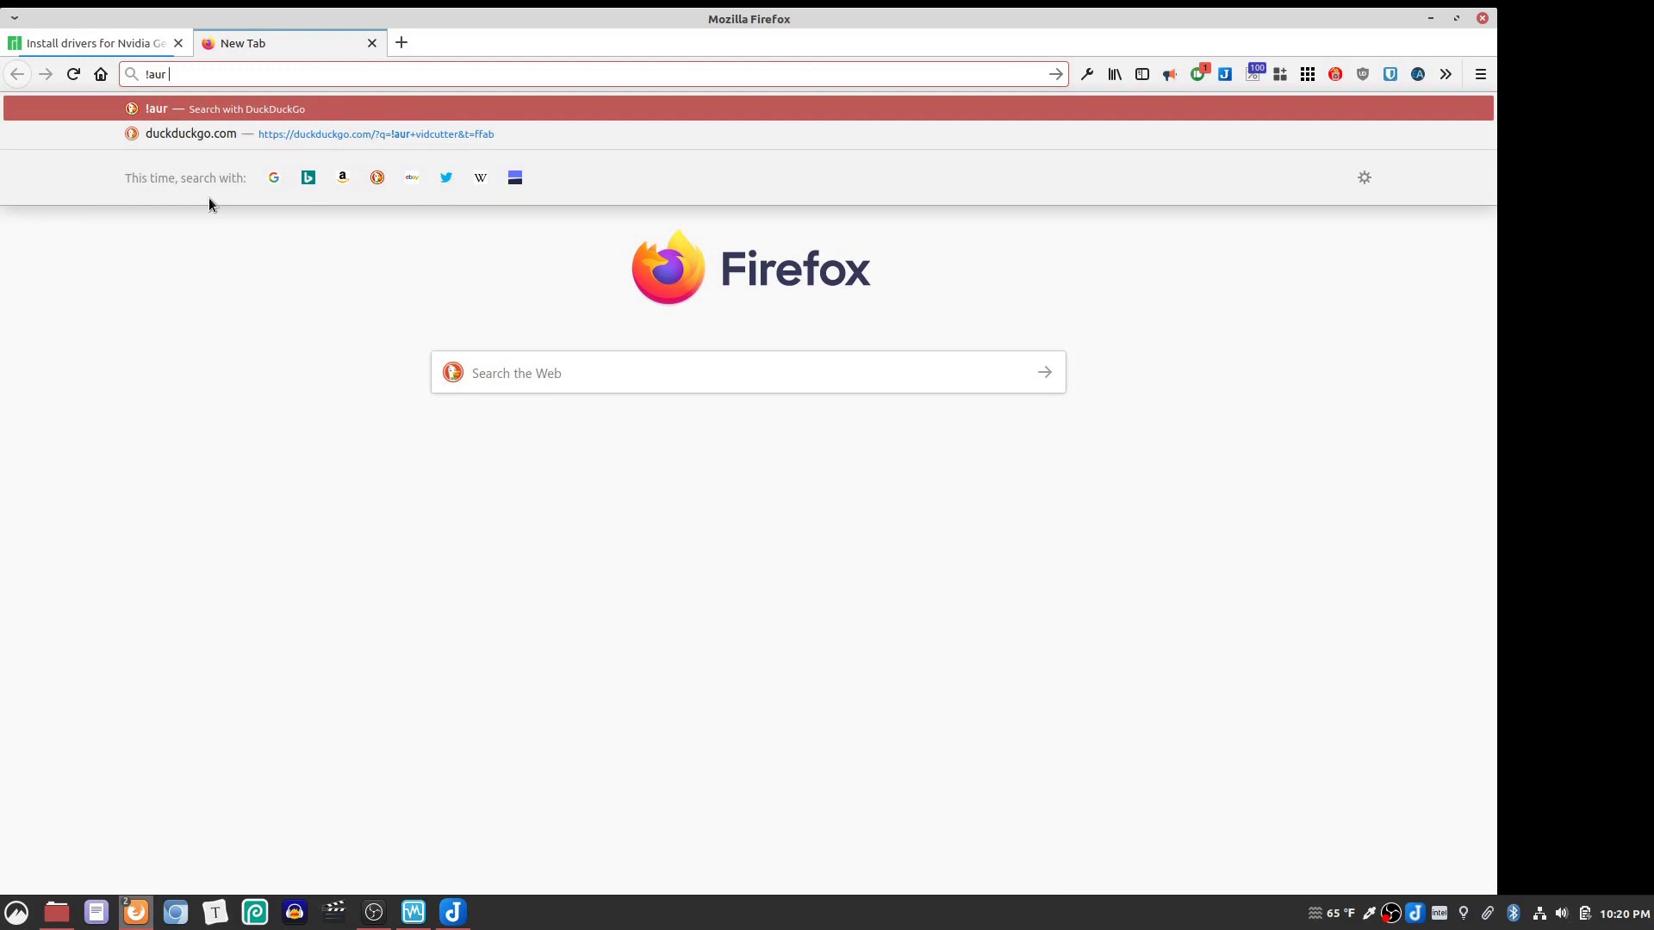
{"action": "type", "text": " optimus man"}
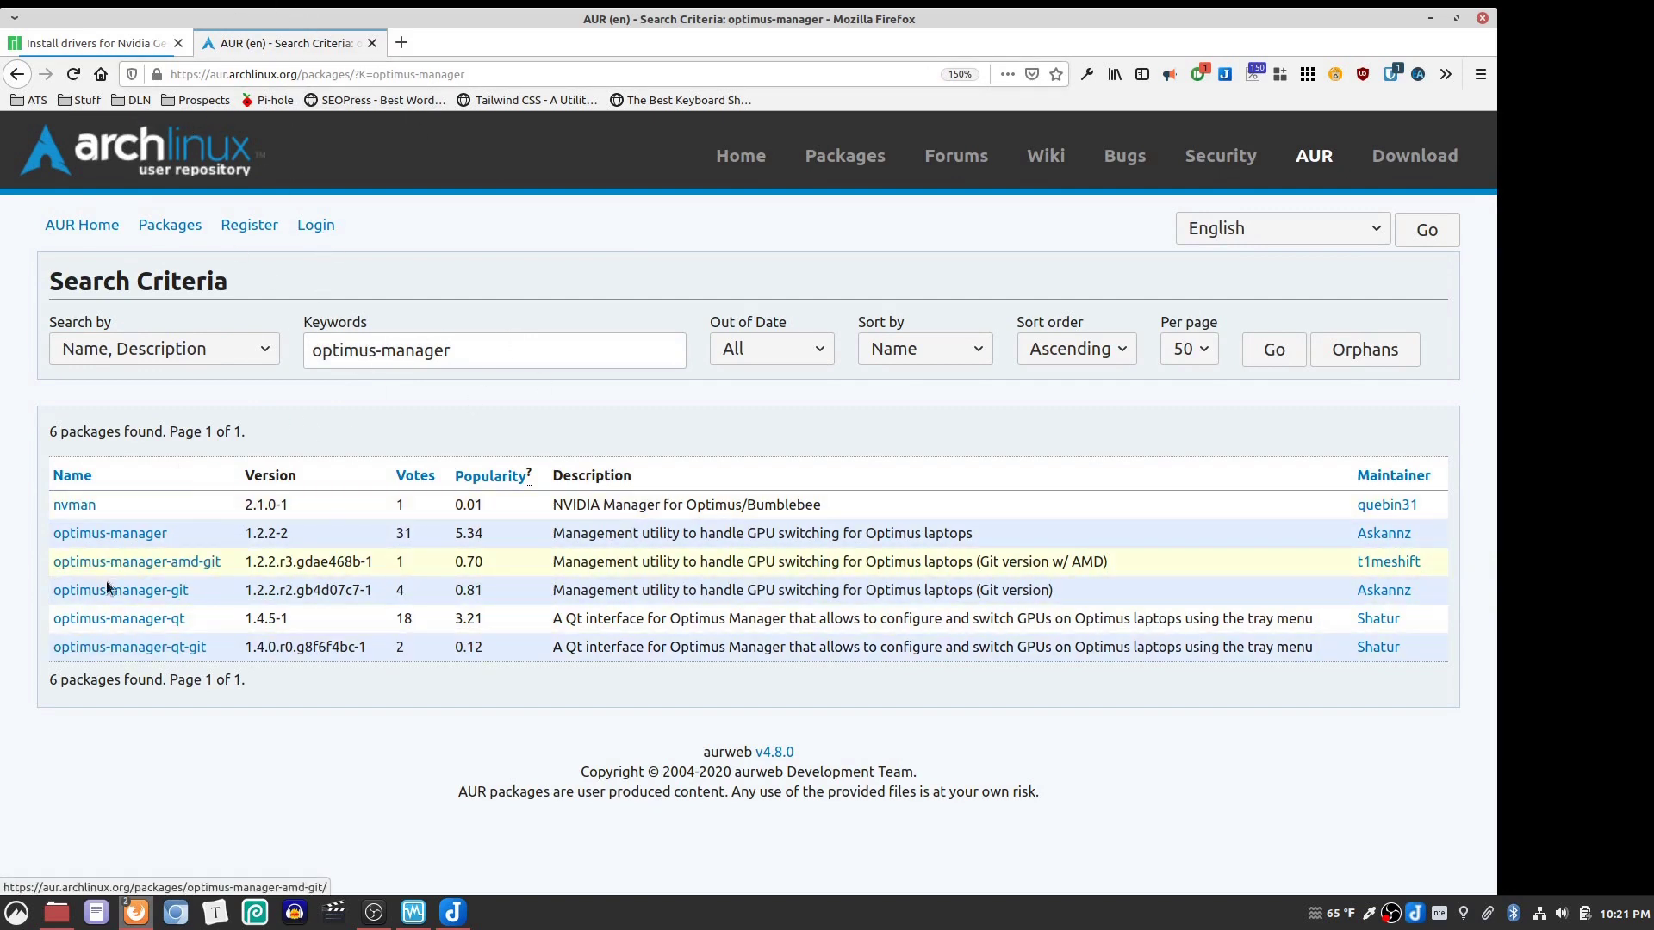
Step: Open the optimus-manager-qt 1.4.5-1 AUR page and look over its six dependencies and comments
{"action": "left_click", "coordinate": [118, 619]}
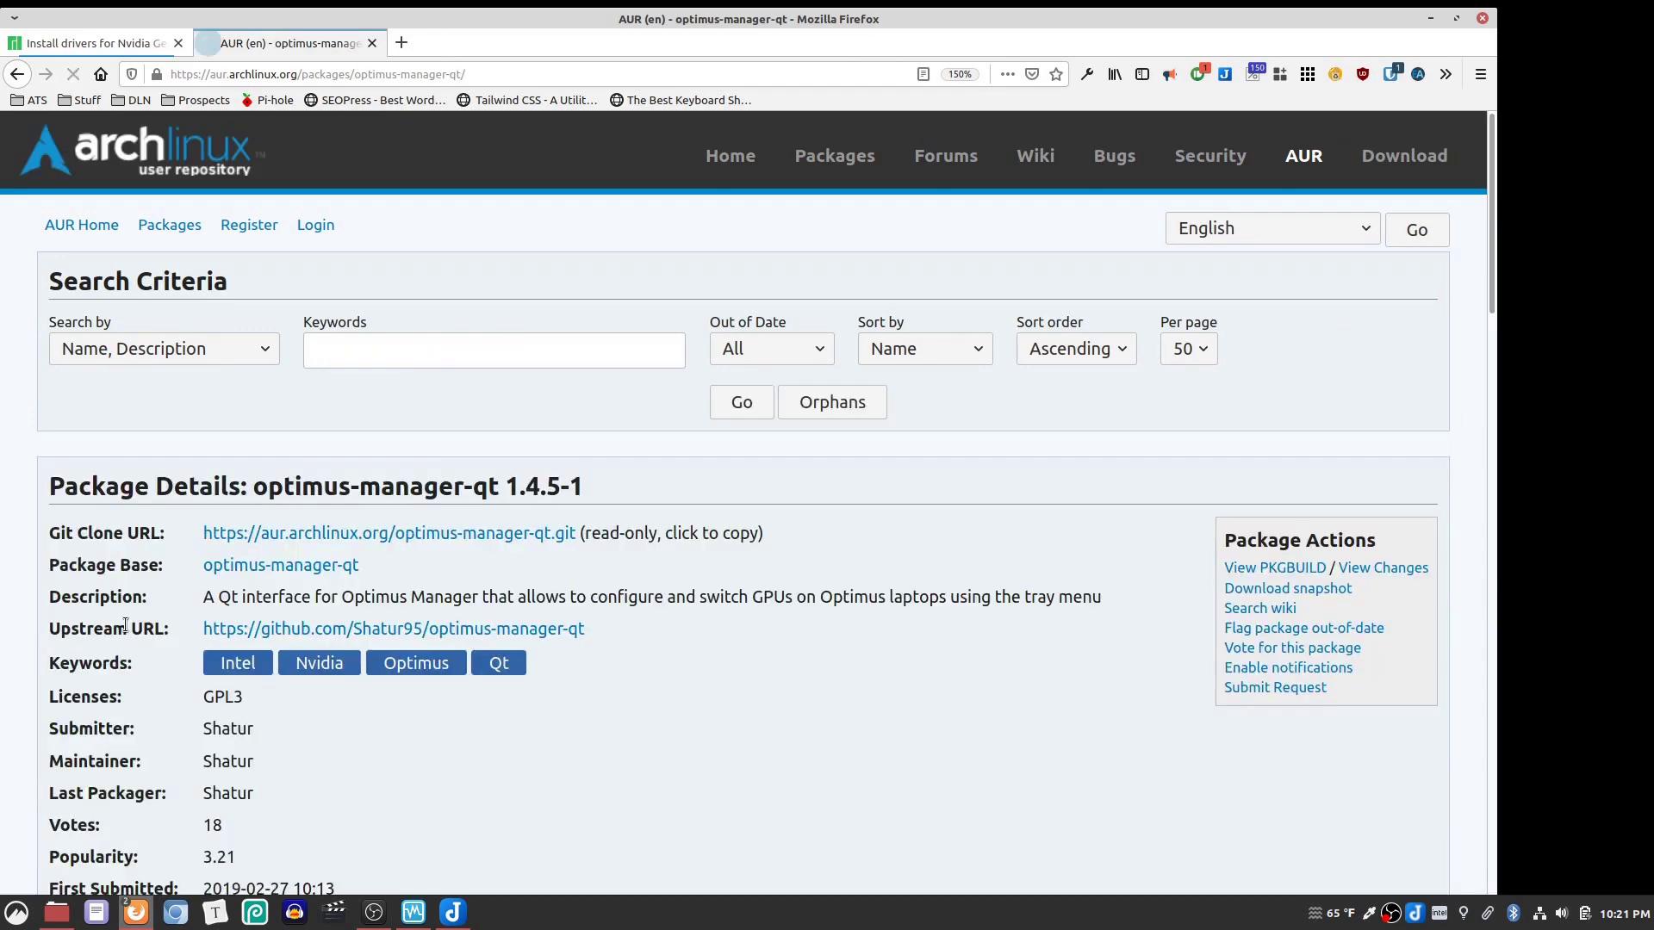
{"action": "key", "text": "alt+Left"}
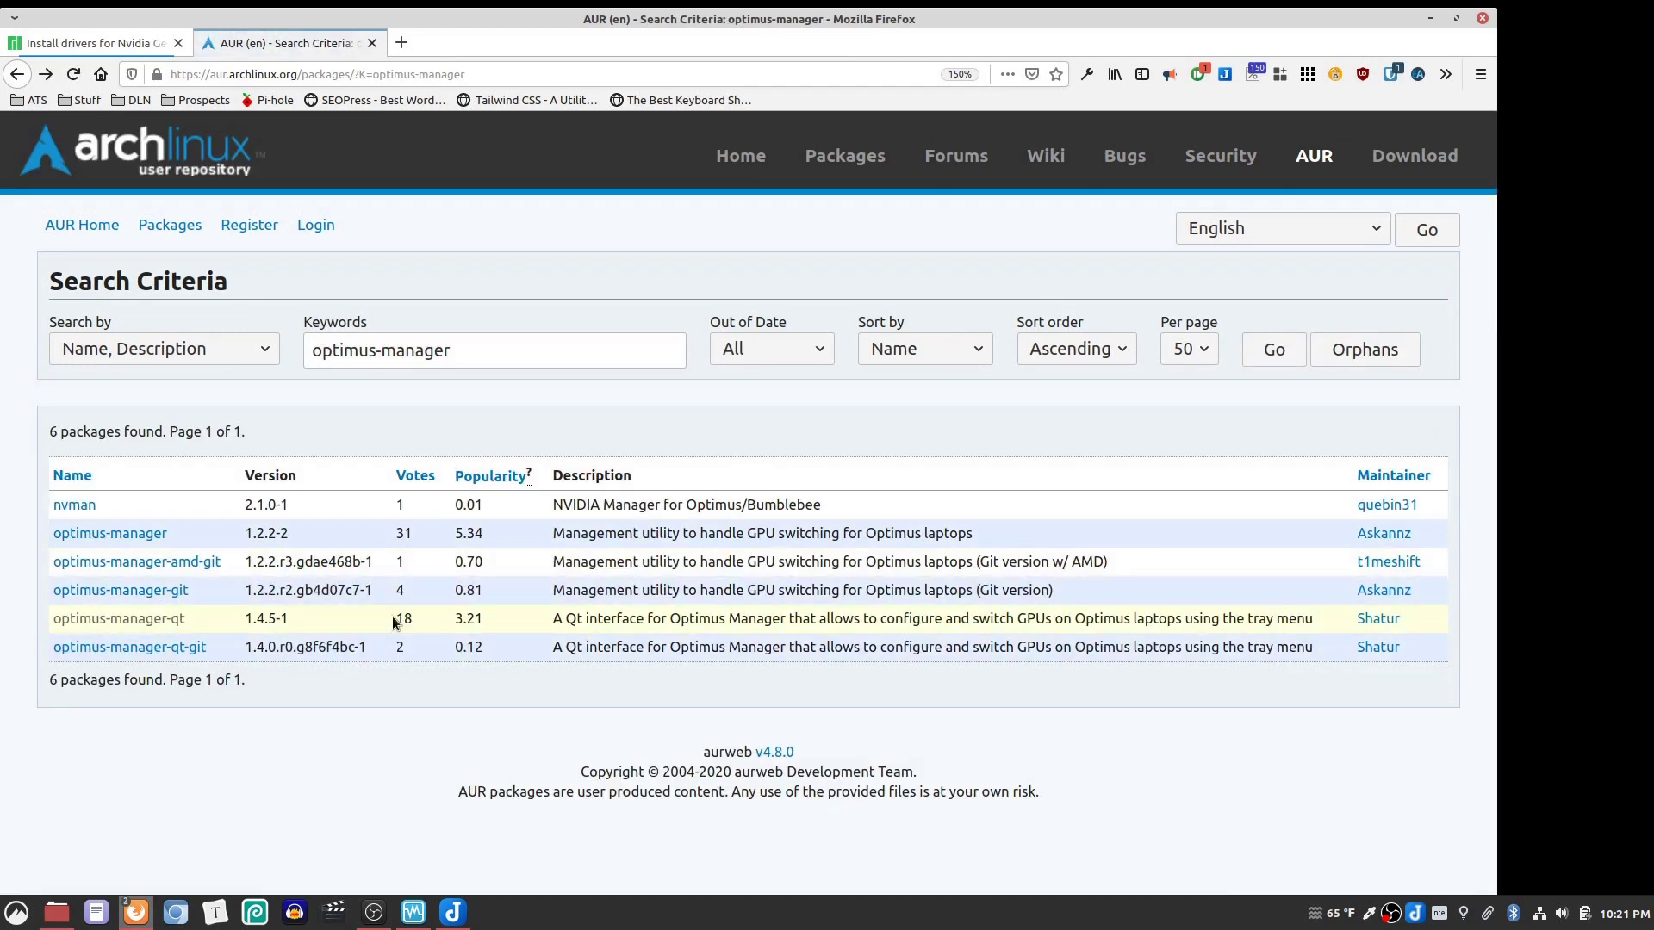
{"action": "left_click", "coordinate": [151, 619]}
{"action": "scroll", "coordinate": [567, 430], "scroll_direction": "down", "scroll_amount": 3}
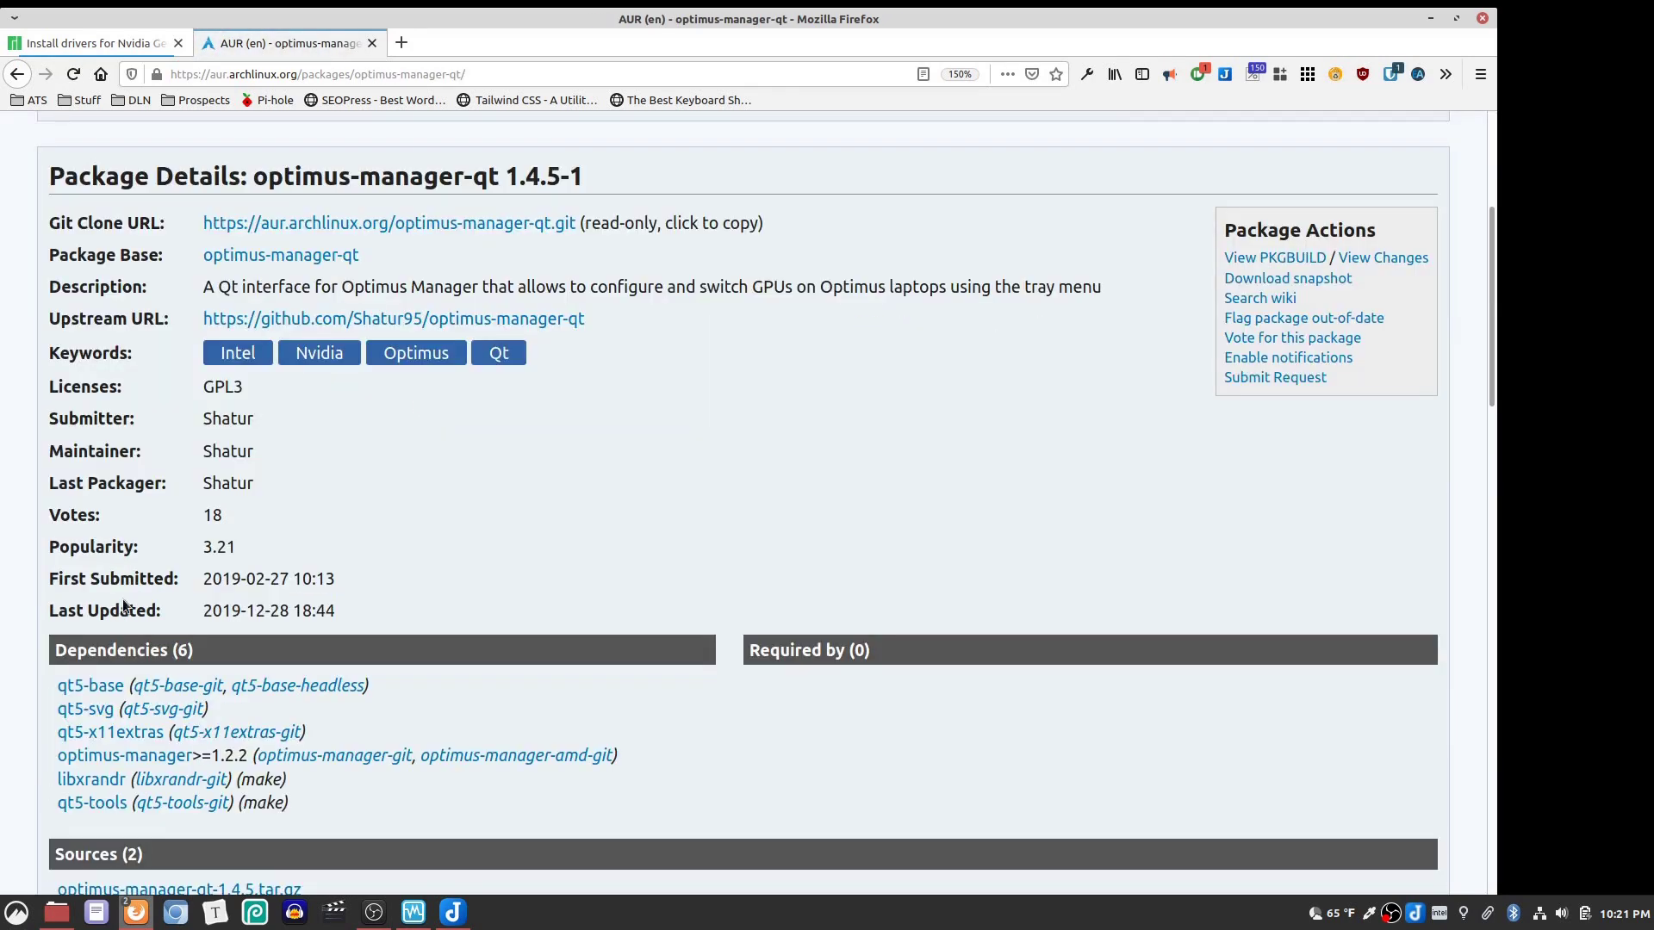
{"action": "scroll", "coordinate": [555, 549], "scroll_direction": "down", "scroll_amount": 6}
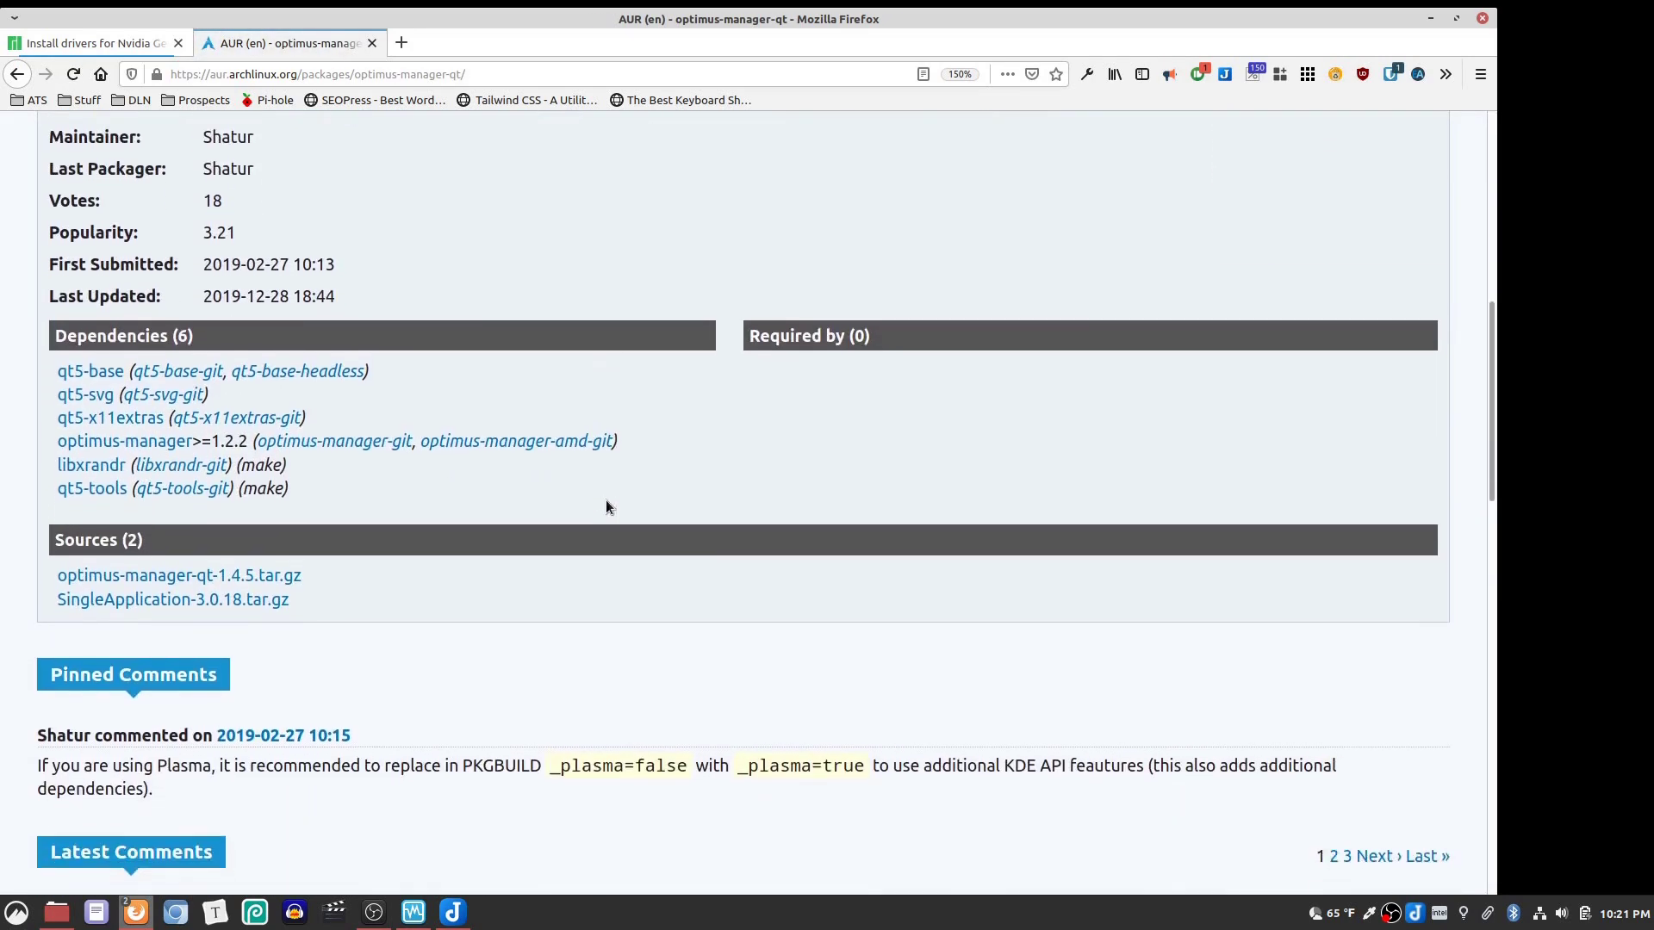
{"action": "scroll", "coordinate": [576, 515], "scroll_direction": "down", "scroll_amount": 4}
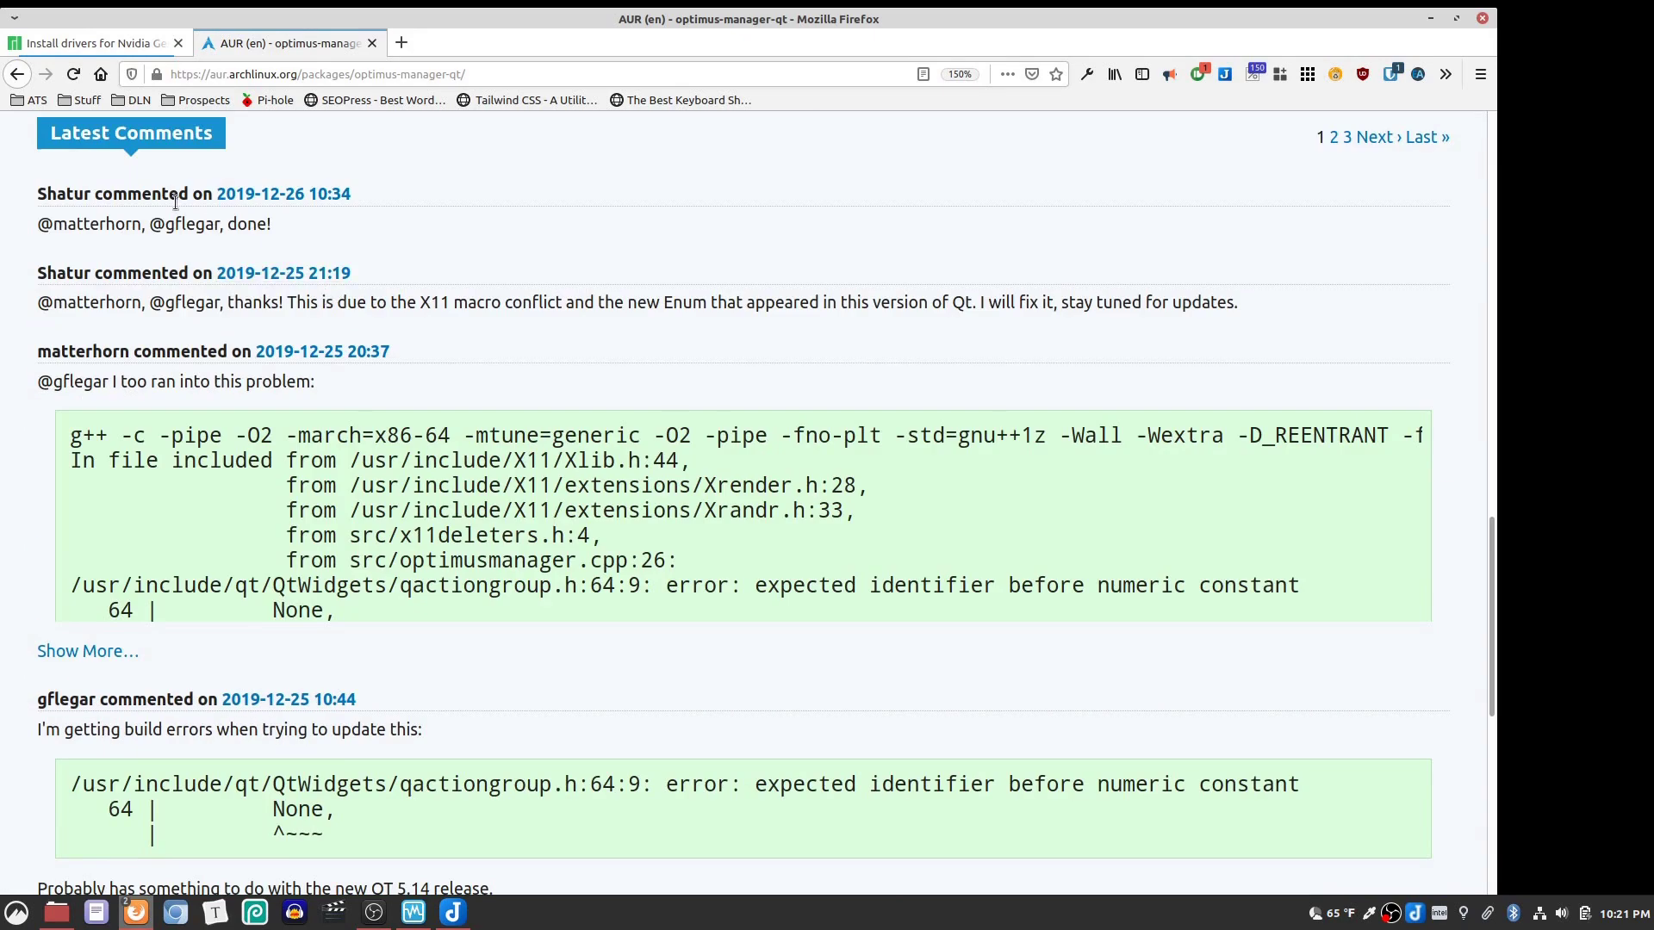
{"action": "scroll", "coordinate": [178, 382], "scroll_direction": "down", "scroll_amount": 4}
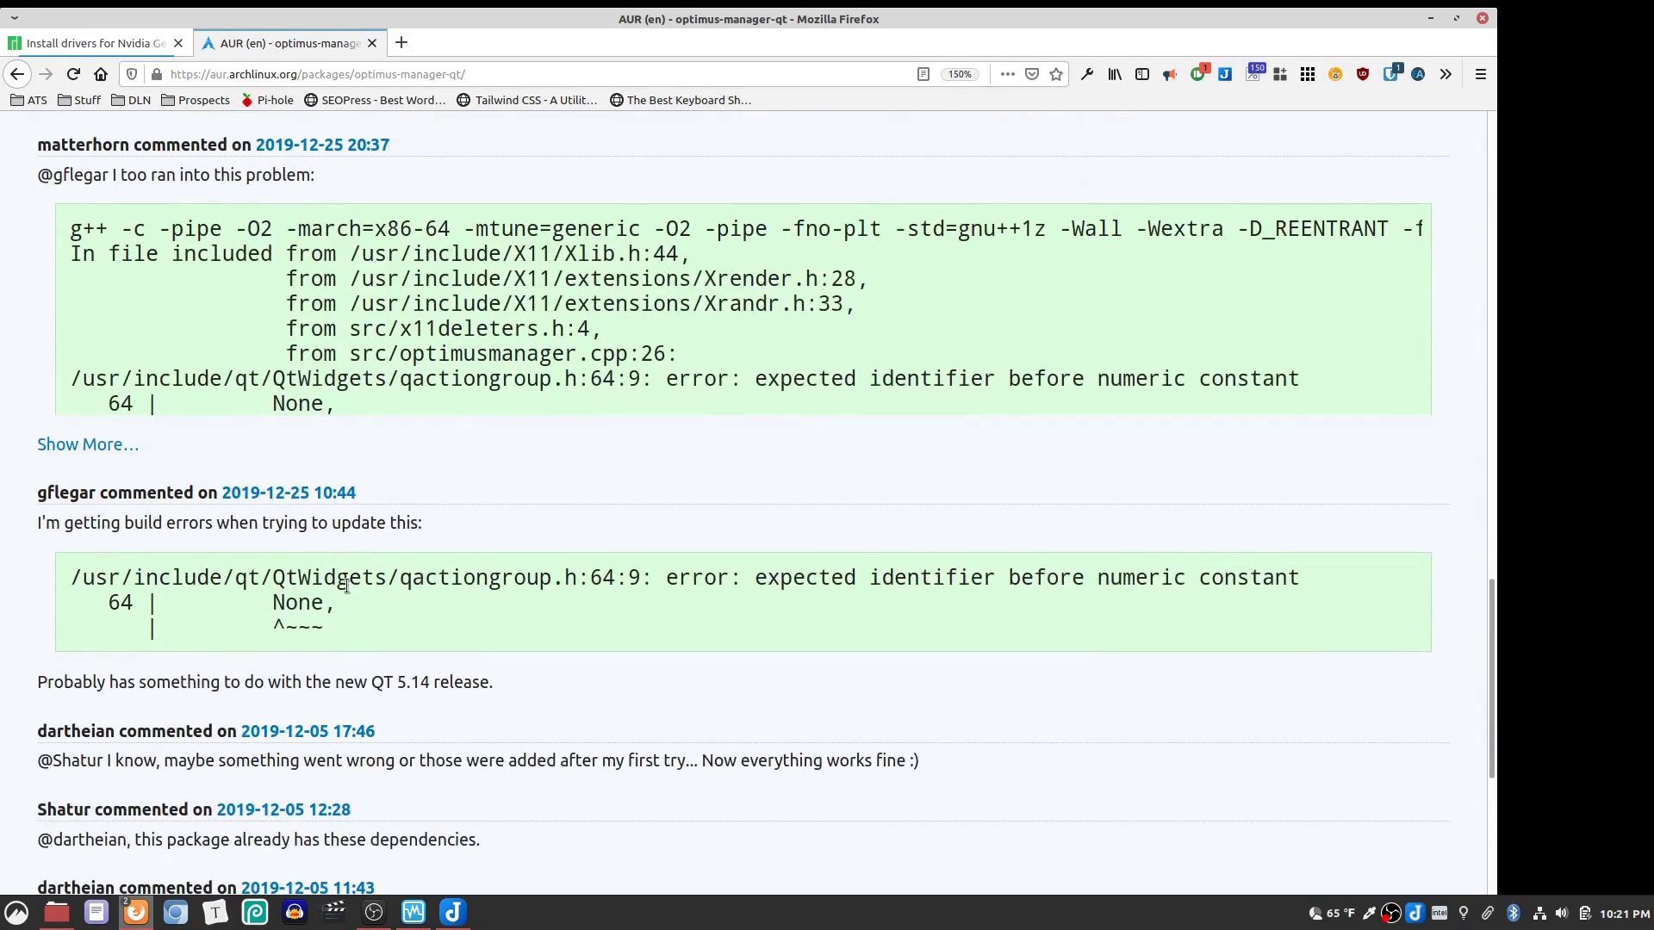
{"action": "scroll", "coordinate": [349, 531], "scroll_direction": "up", "scroll_amount": 5}
{"action": "scroll", "coordinate": [348, 531], "scroll_direction": "up", "scroll_amount": 4}
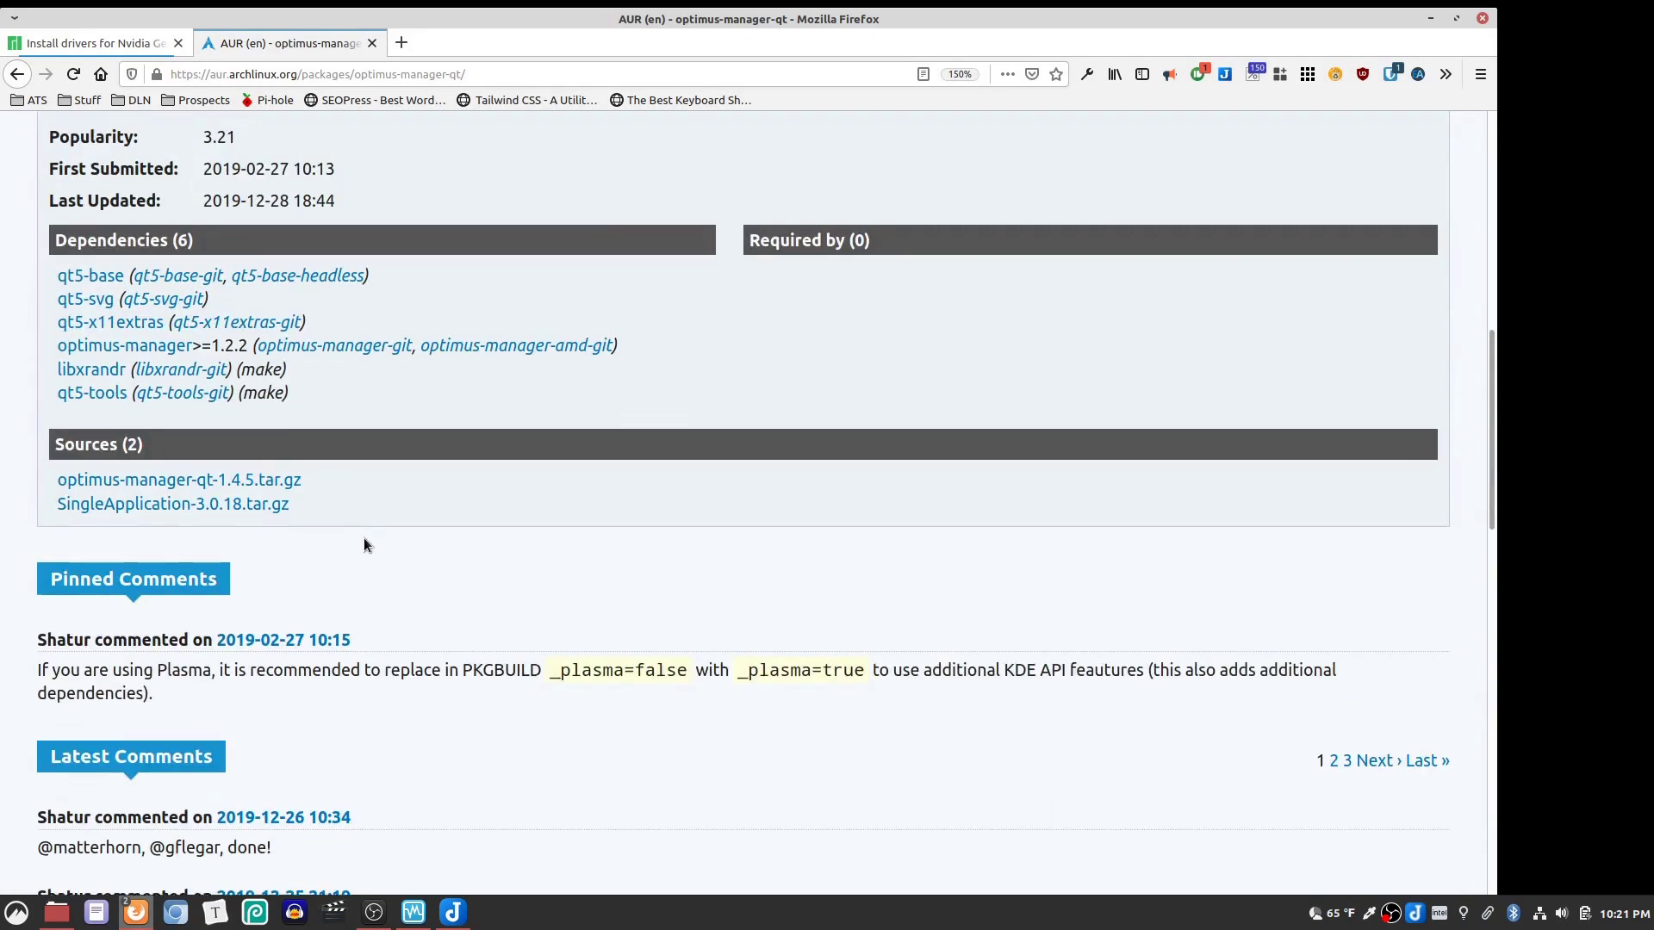
{"action": "scroll", "coordinate": [364, 537], "scroll_direction": "up", "scroll_amount": 7}
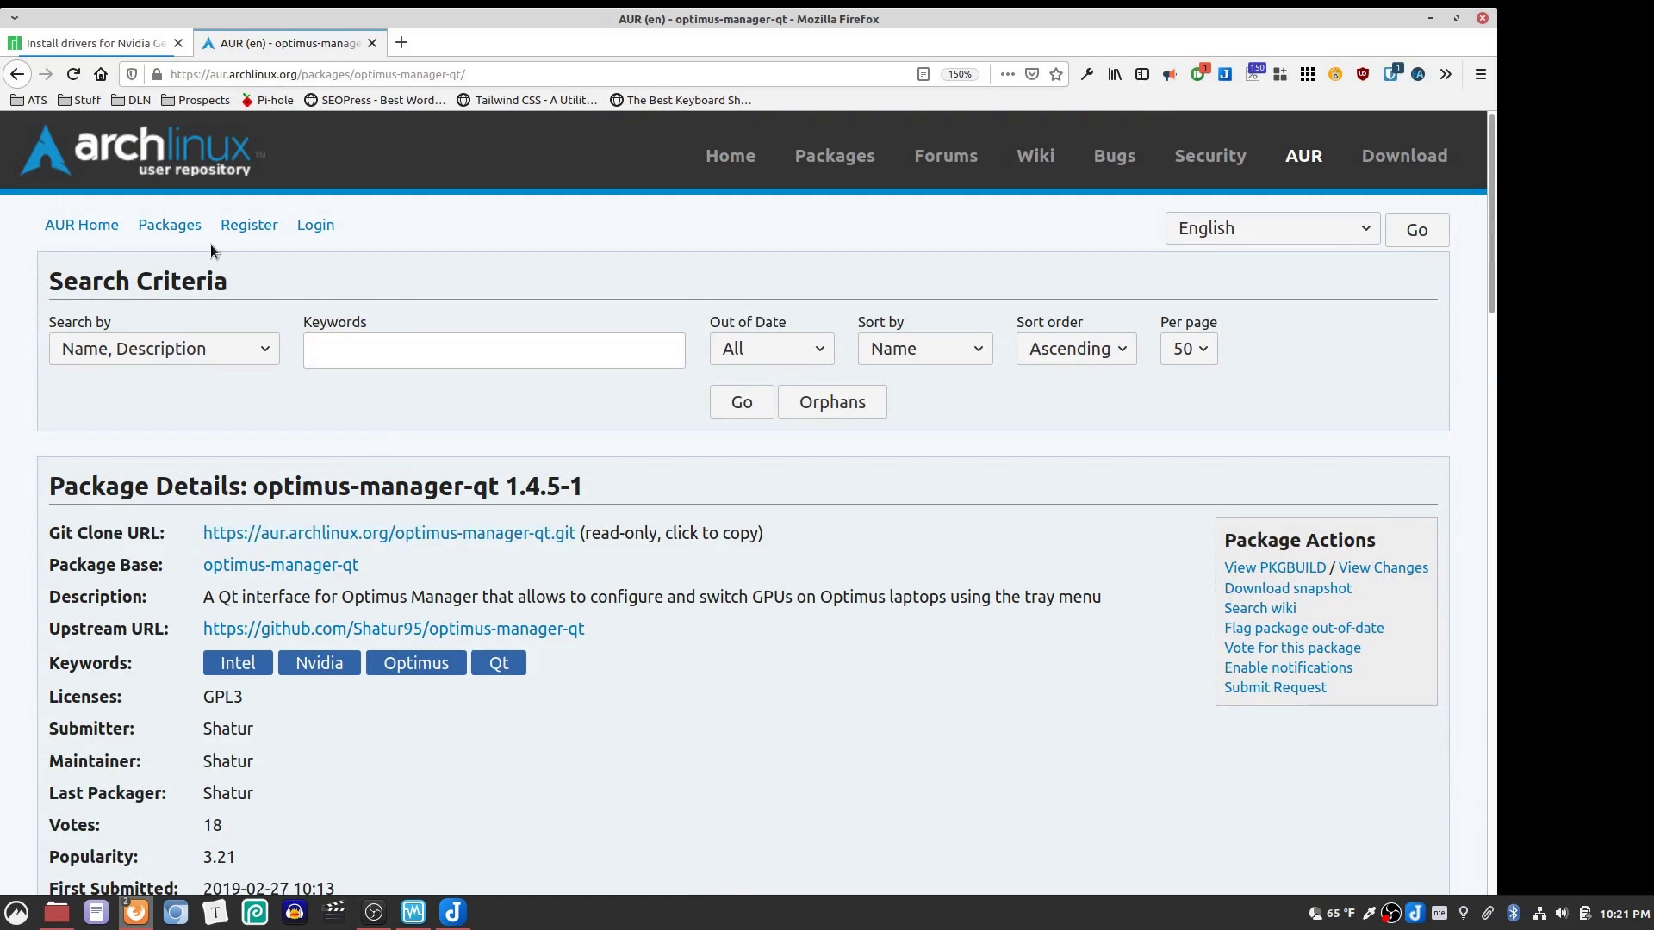
Step: Switch back to the forum thread and scroll to the optimus-manager-qt Settings screenshot
{"action": "left_click", "coordinate": [105, 45]}
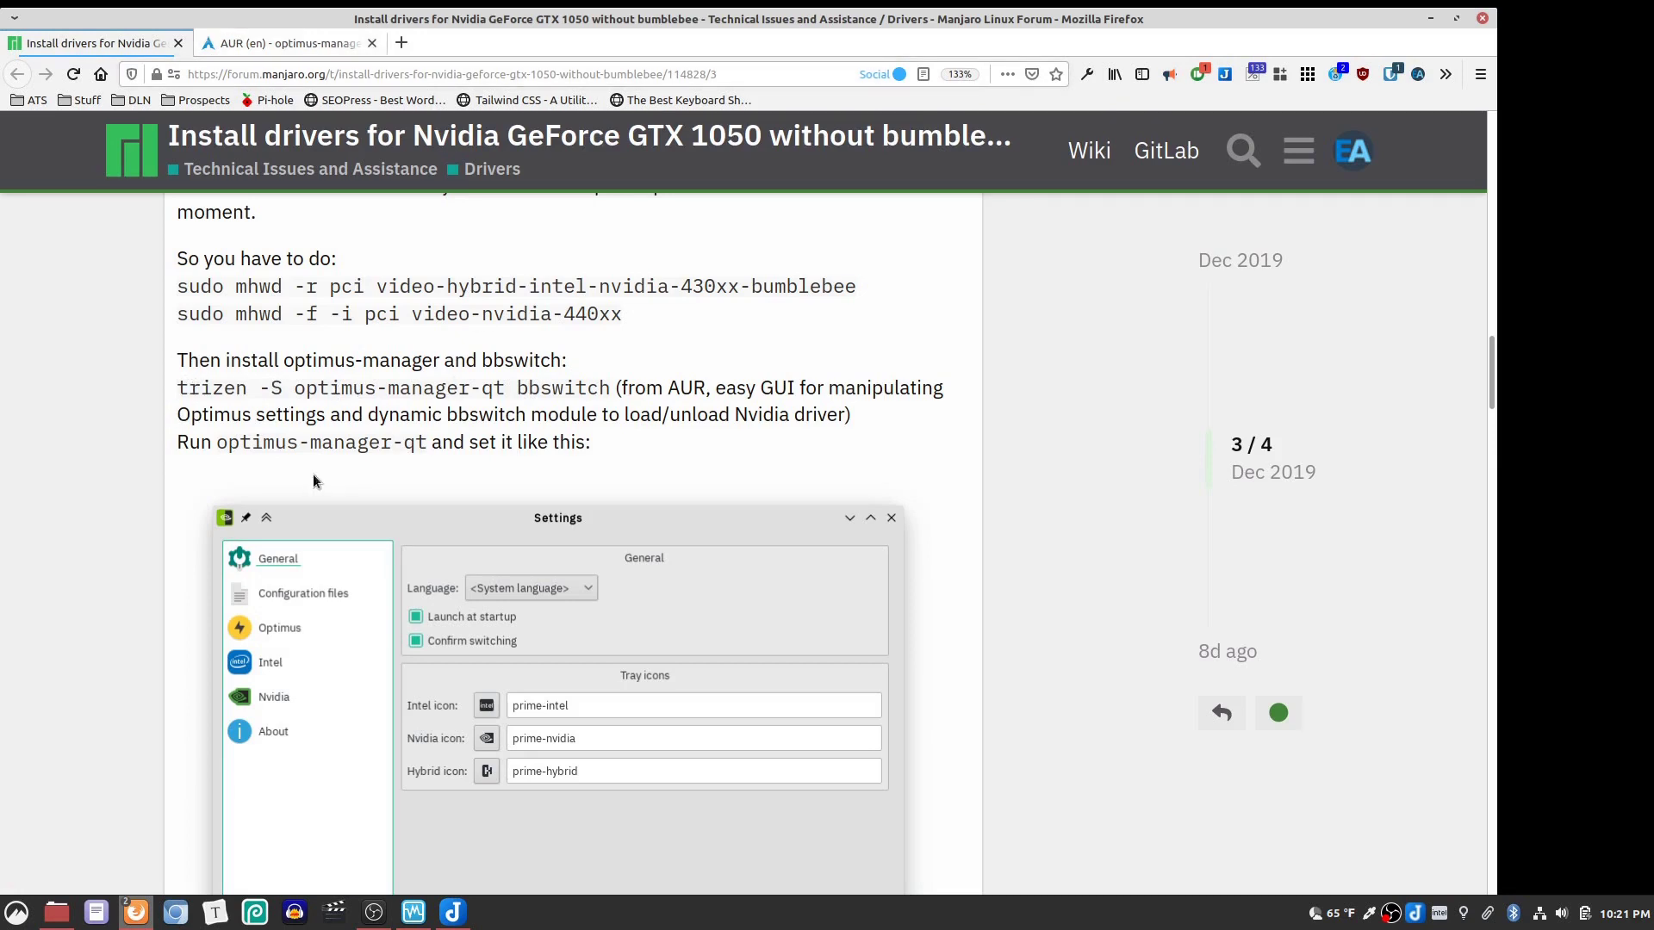
{"action": "scroll", "coordinate": [142, 451], "scroll_direction": "down", "scroll_amount": 2}
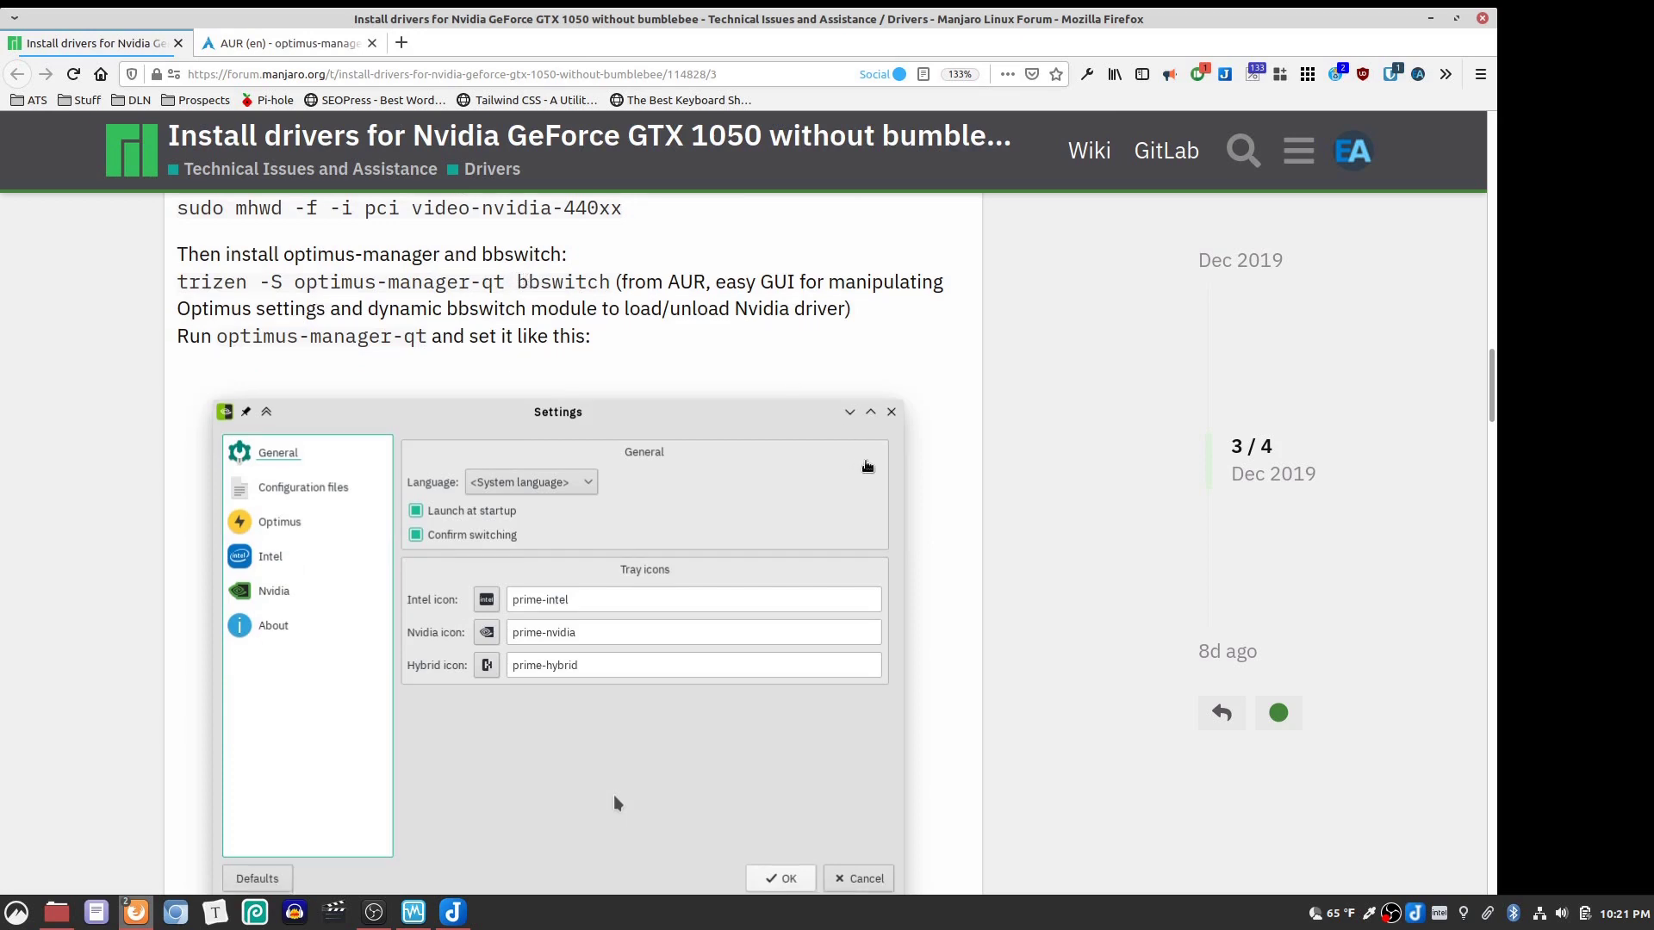
{"action": "scroll", "coordinate": [1033, 603], "scroll_direction": "down", "scroll_amount": 2}
Step: Open optimus-manager's Settings window from the tray and place it beside the forum screenshot
{"action": "right_click", "coordinate": [1440, 914]}
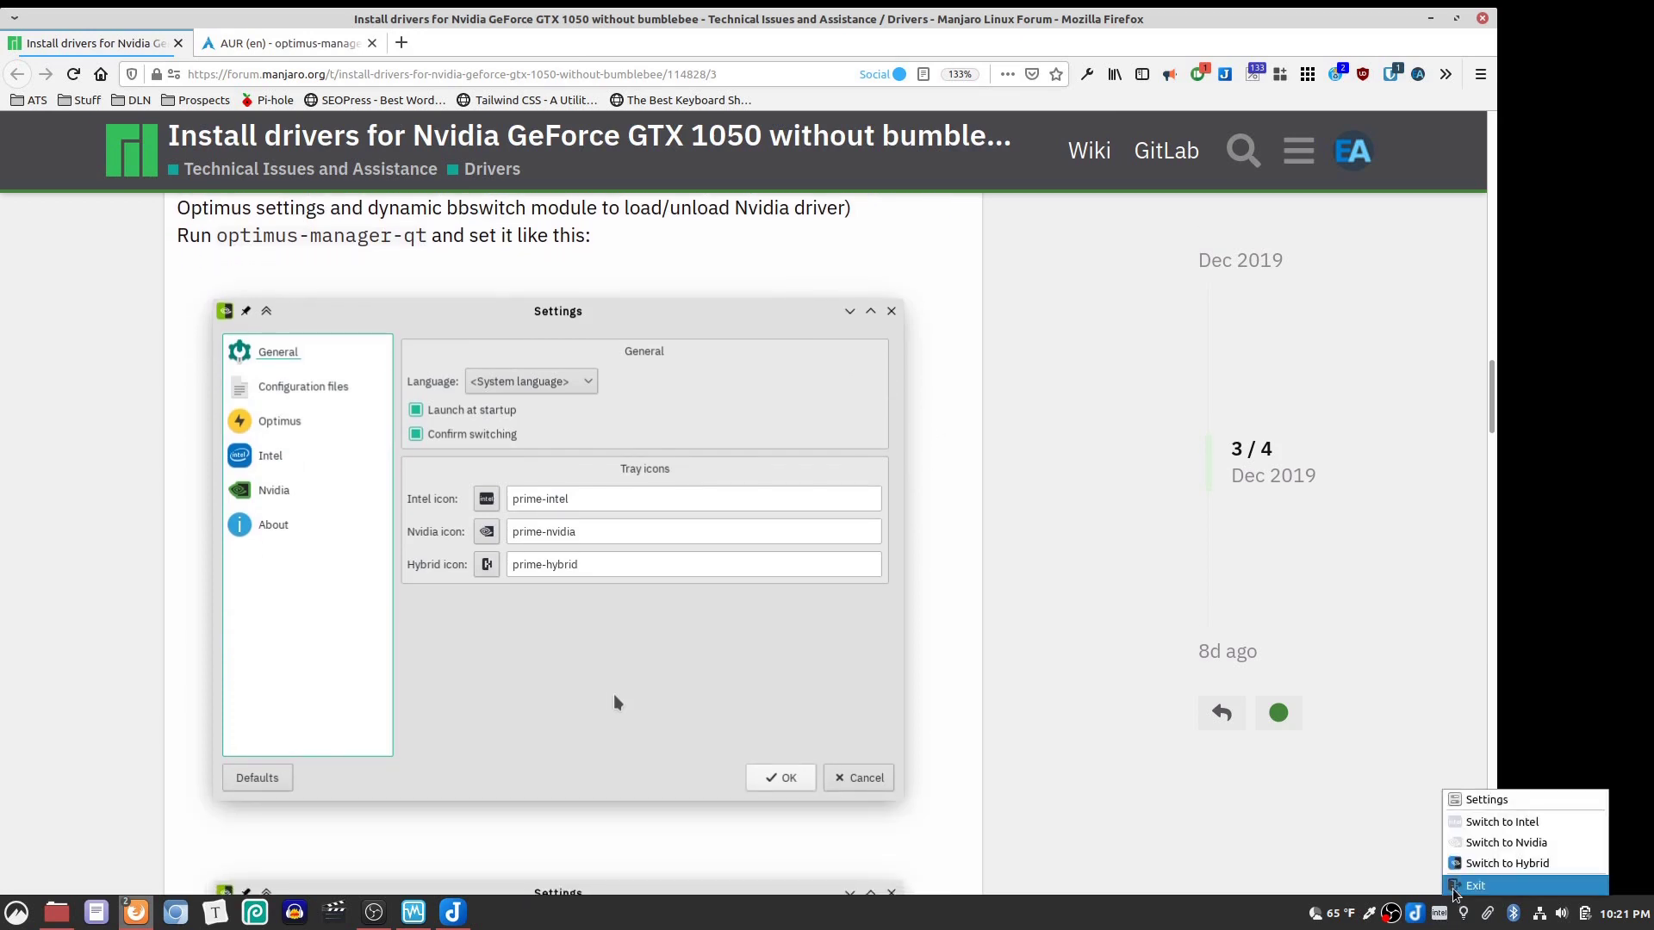
{"action": "left_click", "coordinate": [1486, 800]}
{"action": "left_click_drag", "start_coordinate": [818, 192], "coordinate": [1242, 391]}
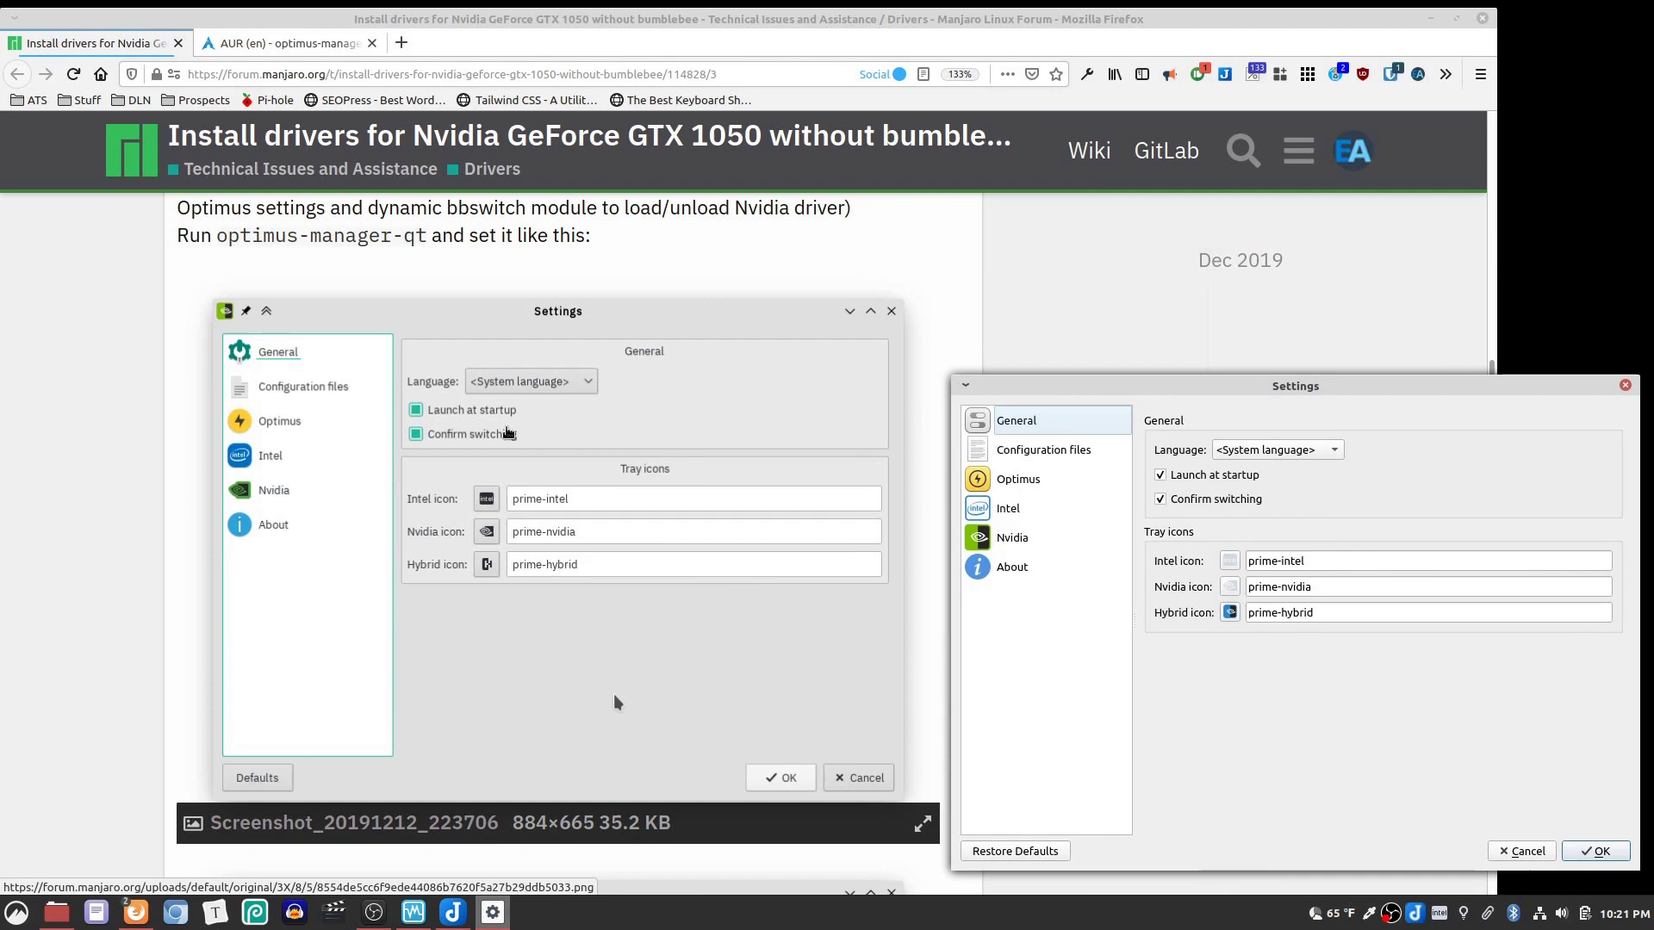
{"action": "scroll", "coordinate": [469, 435], "scroll_direction": "down", "scroll_amount": 1}
{"action": "scroll", "coordinate": [456, 435], "scroll_direction": "up", "scroll_amount": 1}
{"action": "scroll", "coordinate": [447, 438], "scroll_direction": "down", "scroll_amount": 1}
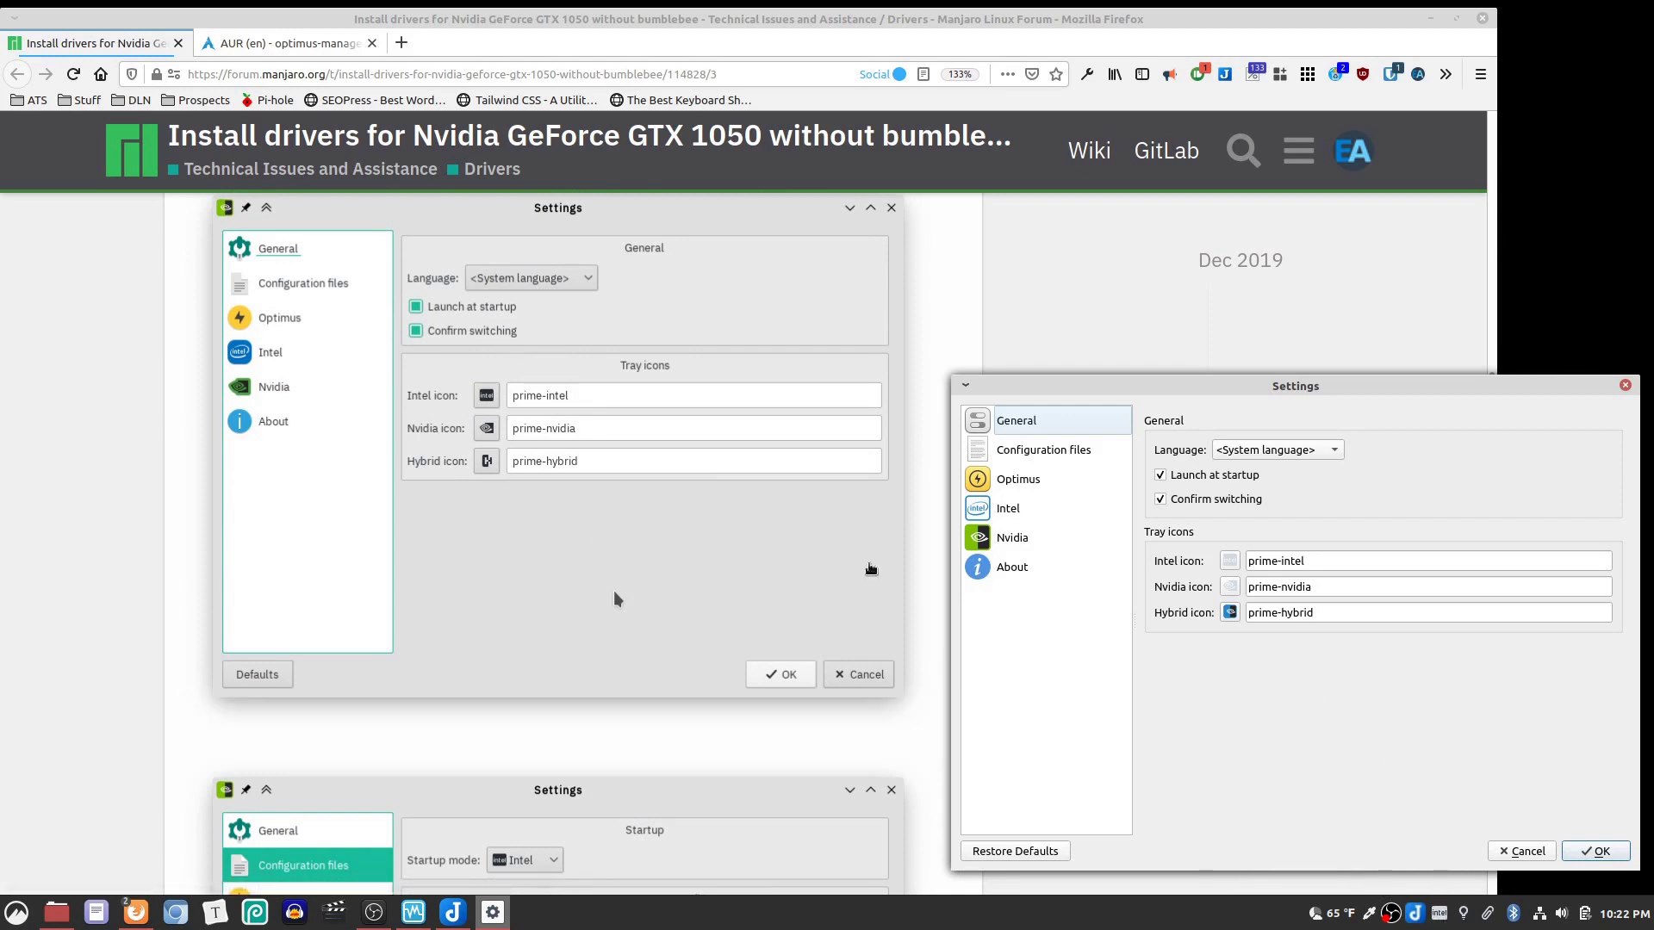
{"action": "scroll", "coordinate": [82, 383], "scroll_direction": "down", "scroll_amount": 5}
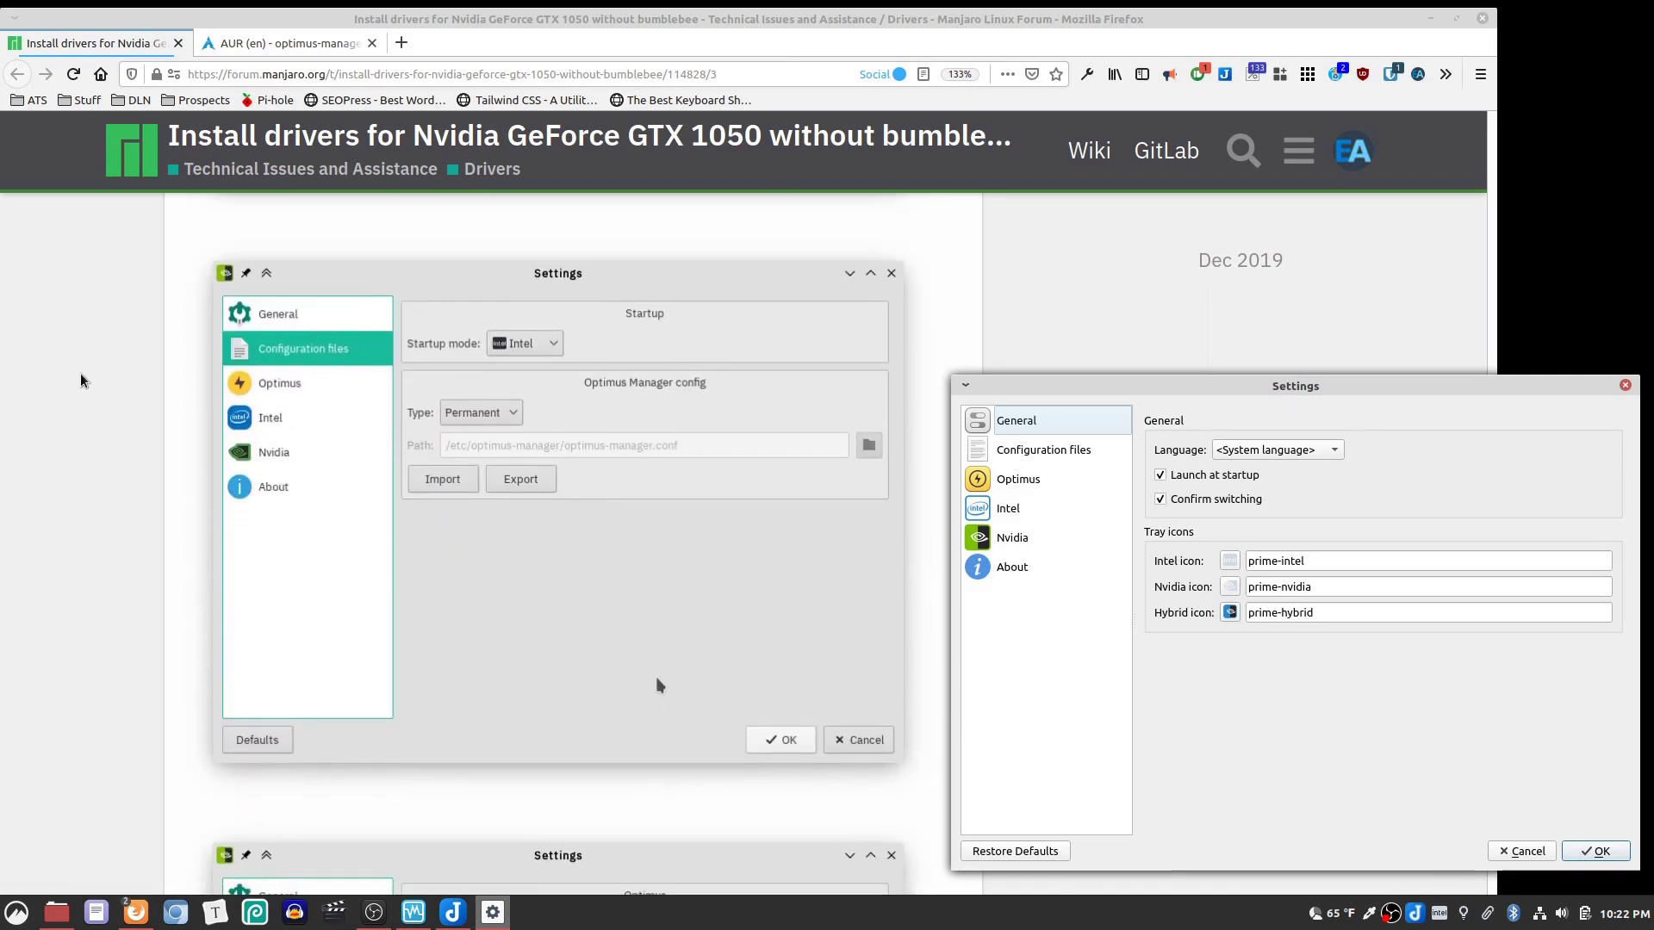
{"action": "scroll", "coordinate": [84, 379], "scroll_direction": "down", "scroll_amount": 3}
Step: Compare the Configuration files, Optimus, Intel and Nvidia pages with the post's screenshots
{"action": "left_click", "coordinate": [981, 451]}
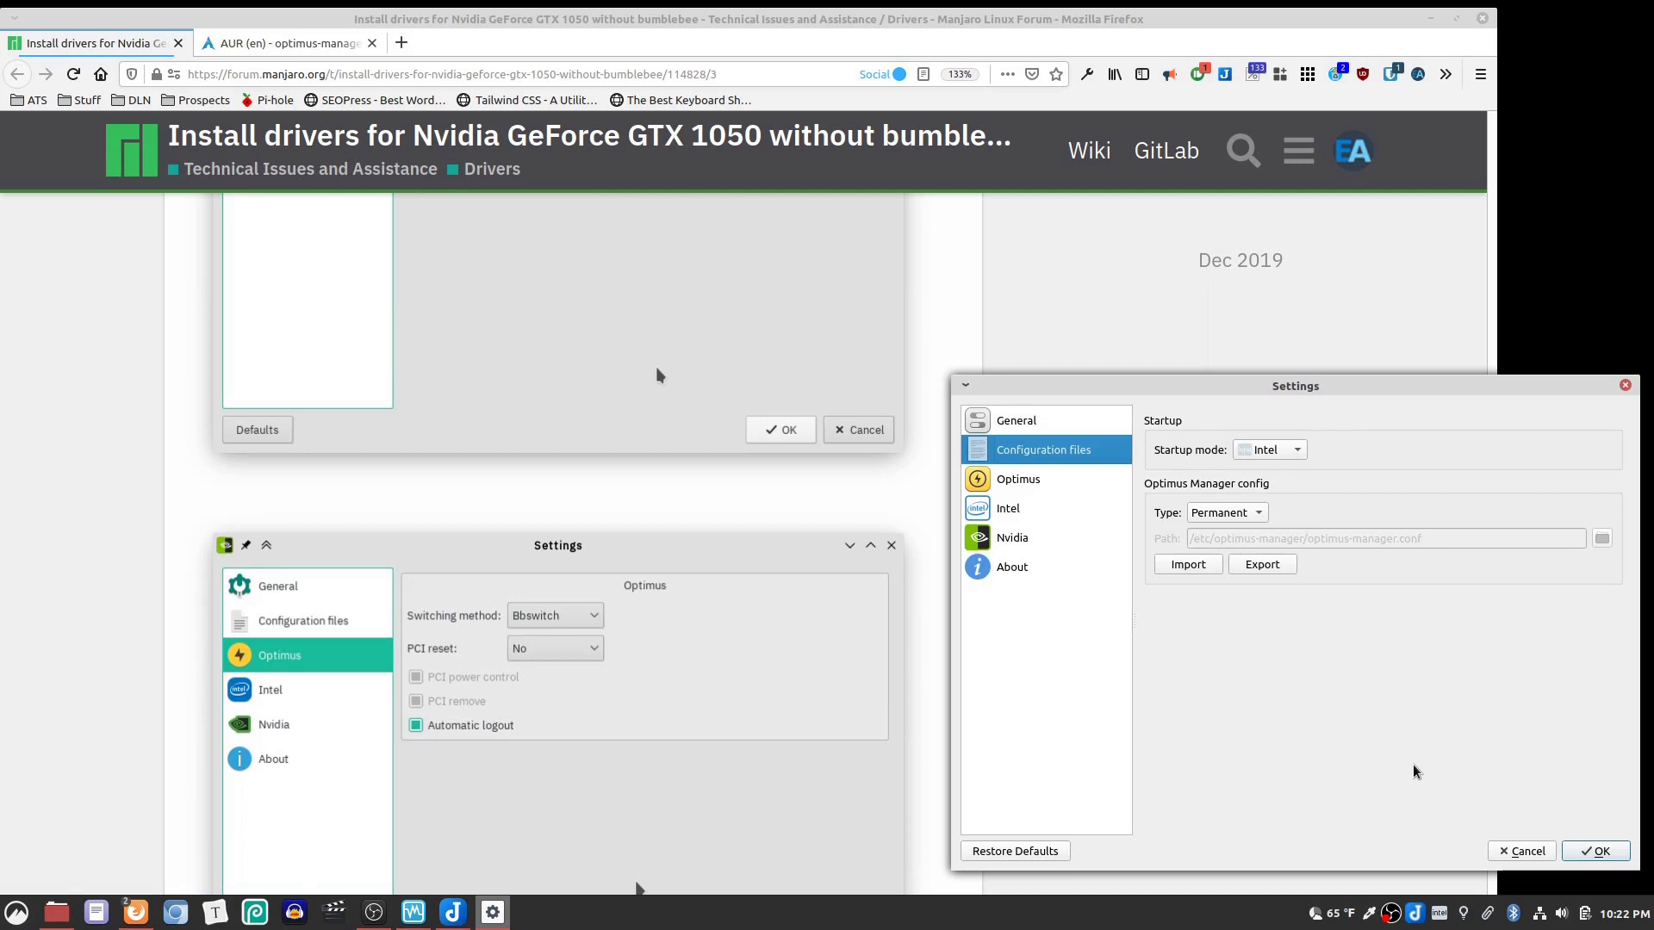
{"action": "scroll", "coordinate": [136, 461], "scroll_direction": "down", "scroll_amount": 3}
{"action": "left_click", "coordinate": [1038, 487]}
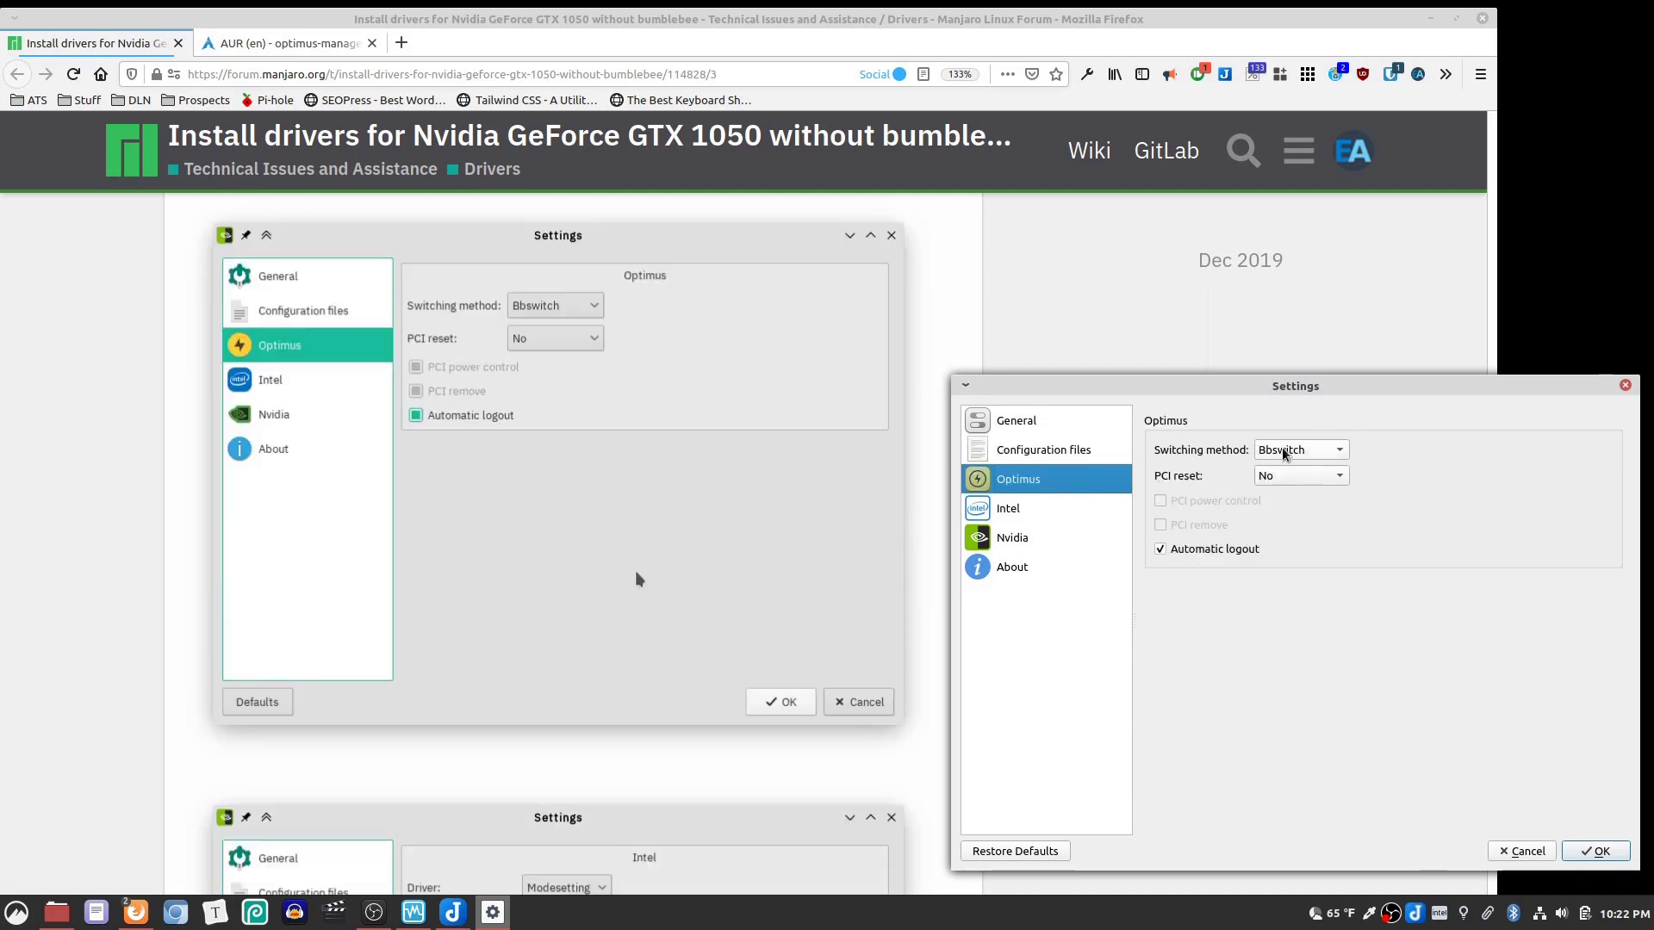
{"action": "scroll", "coordinate": [133, 415], "scroll_direction": "down", "scroll_amount": 1}
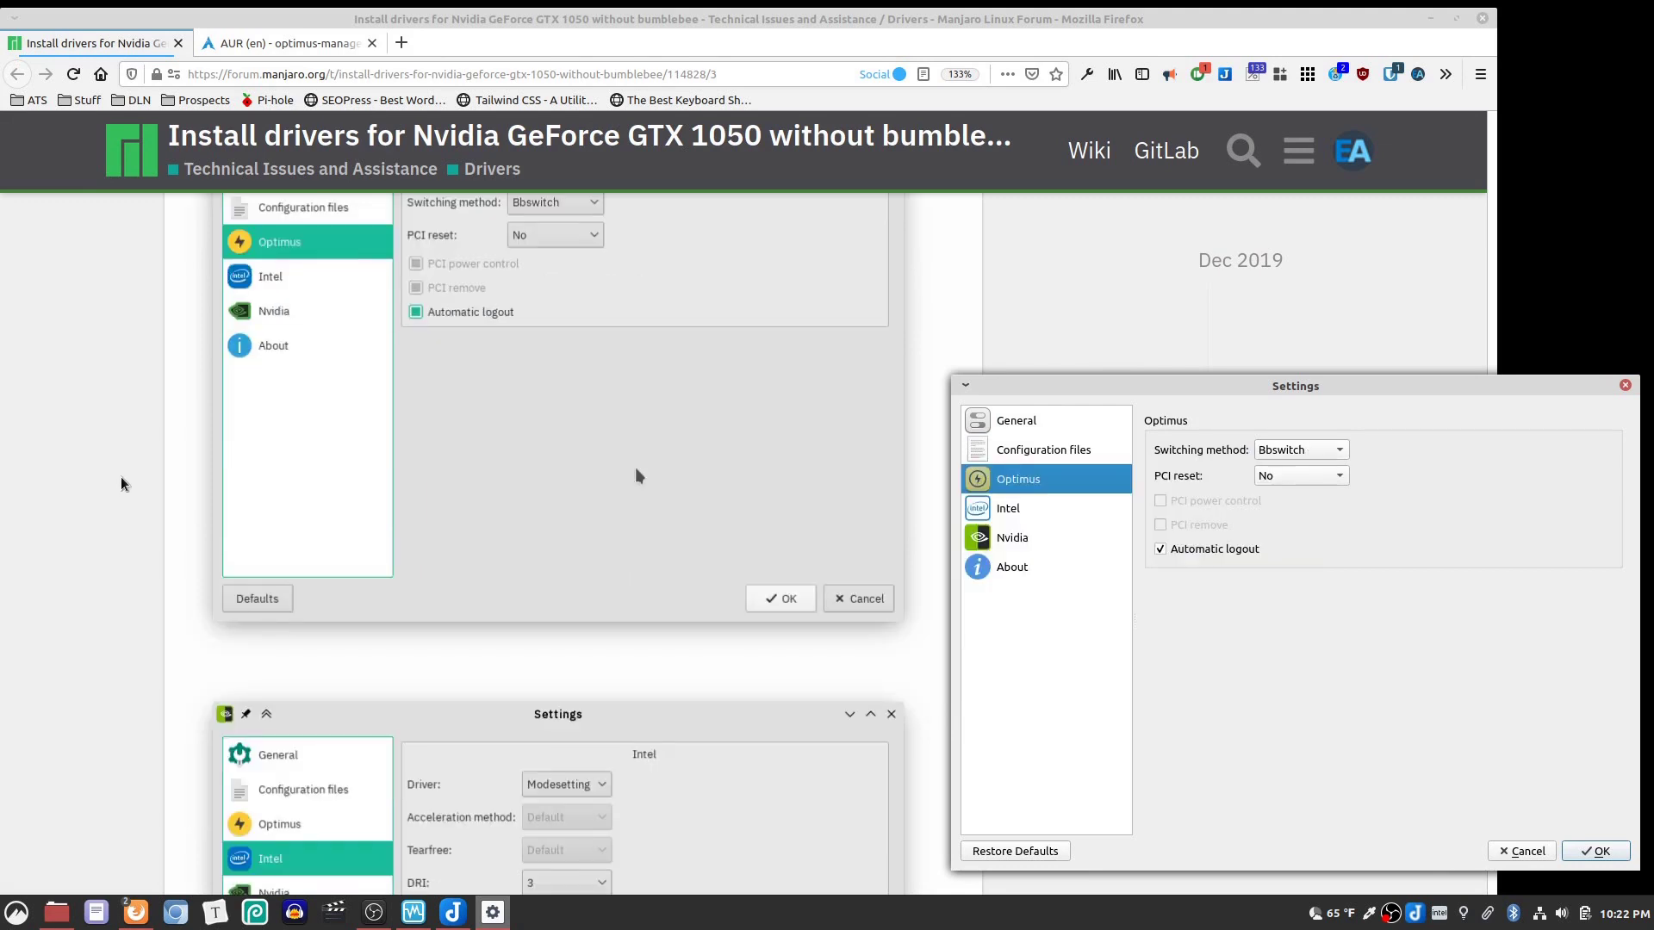
{"action": "scroll", "coordinate": [125, 478], "scroll_direction": "down", "scroll_amount": 1}
{"action": "left_click", "coordinate": [1010, 510]}
{"action": "left_click", "coordinate": [1021, 546]}
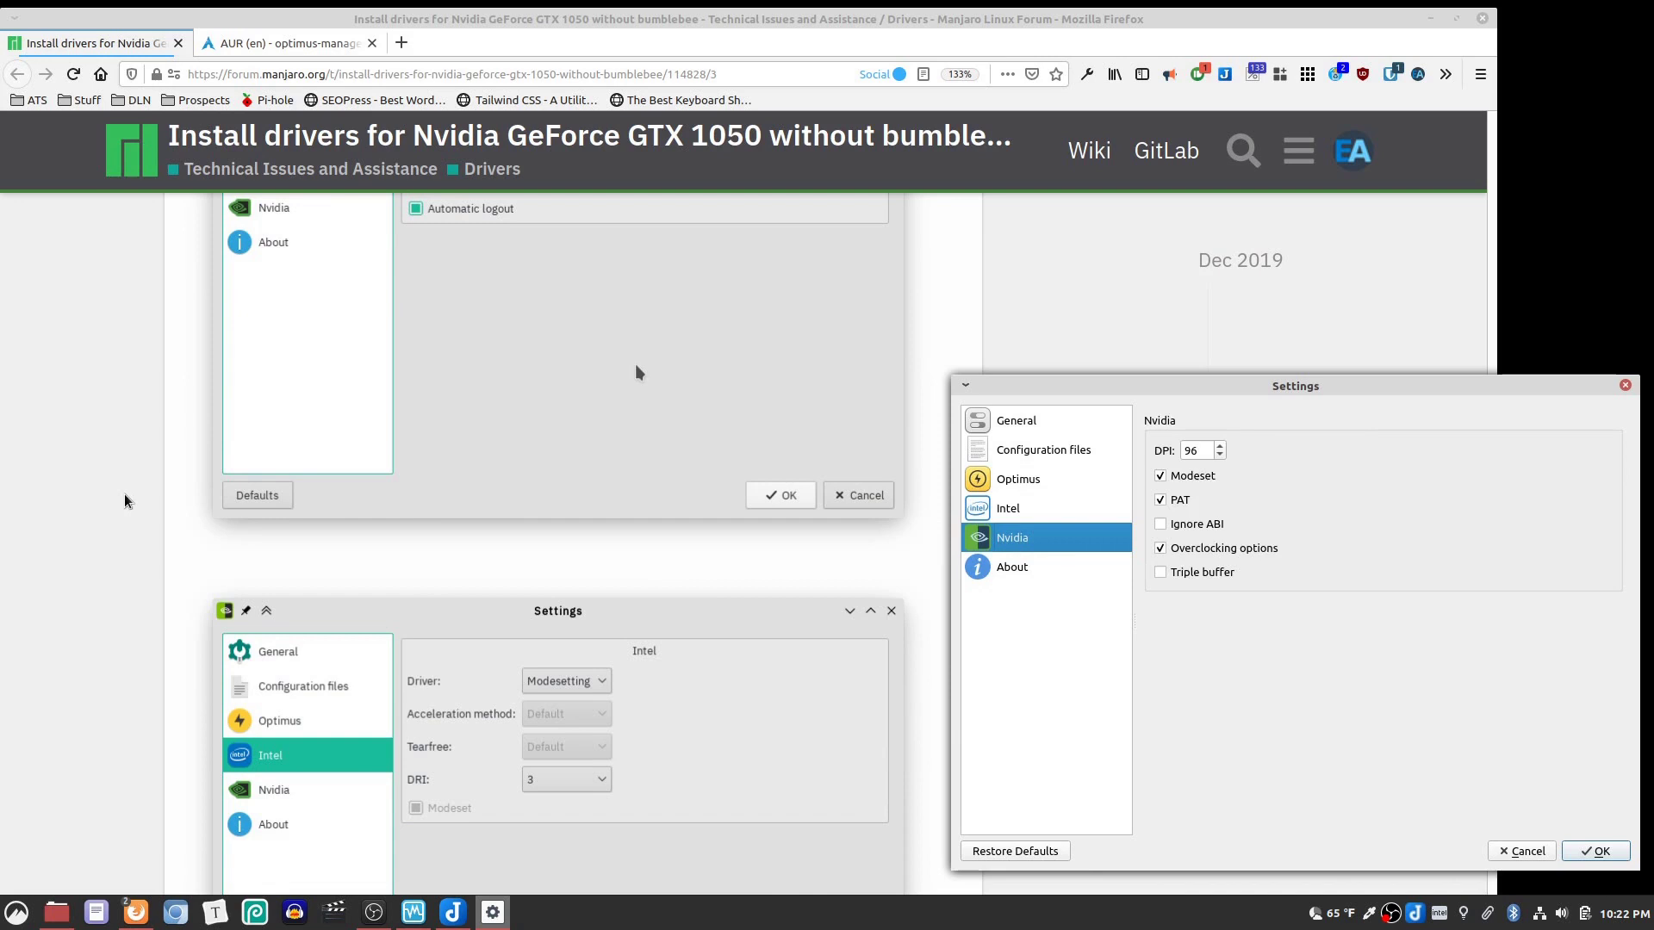
{"action": "scroll", "coordinate": [126, 498], "scroll_direction": "down", "scroll_amount": 4}
{"action": "scroll", "coordinate": [121, 443], "scroll_direction": "down", "scroll_amount": 8}
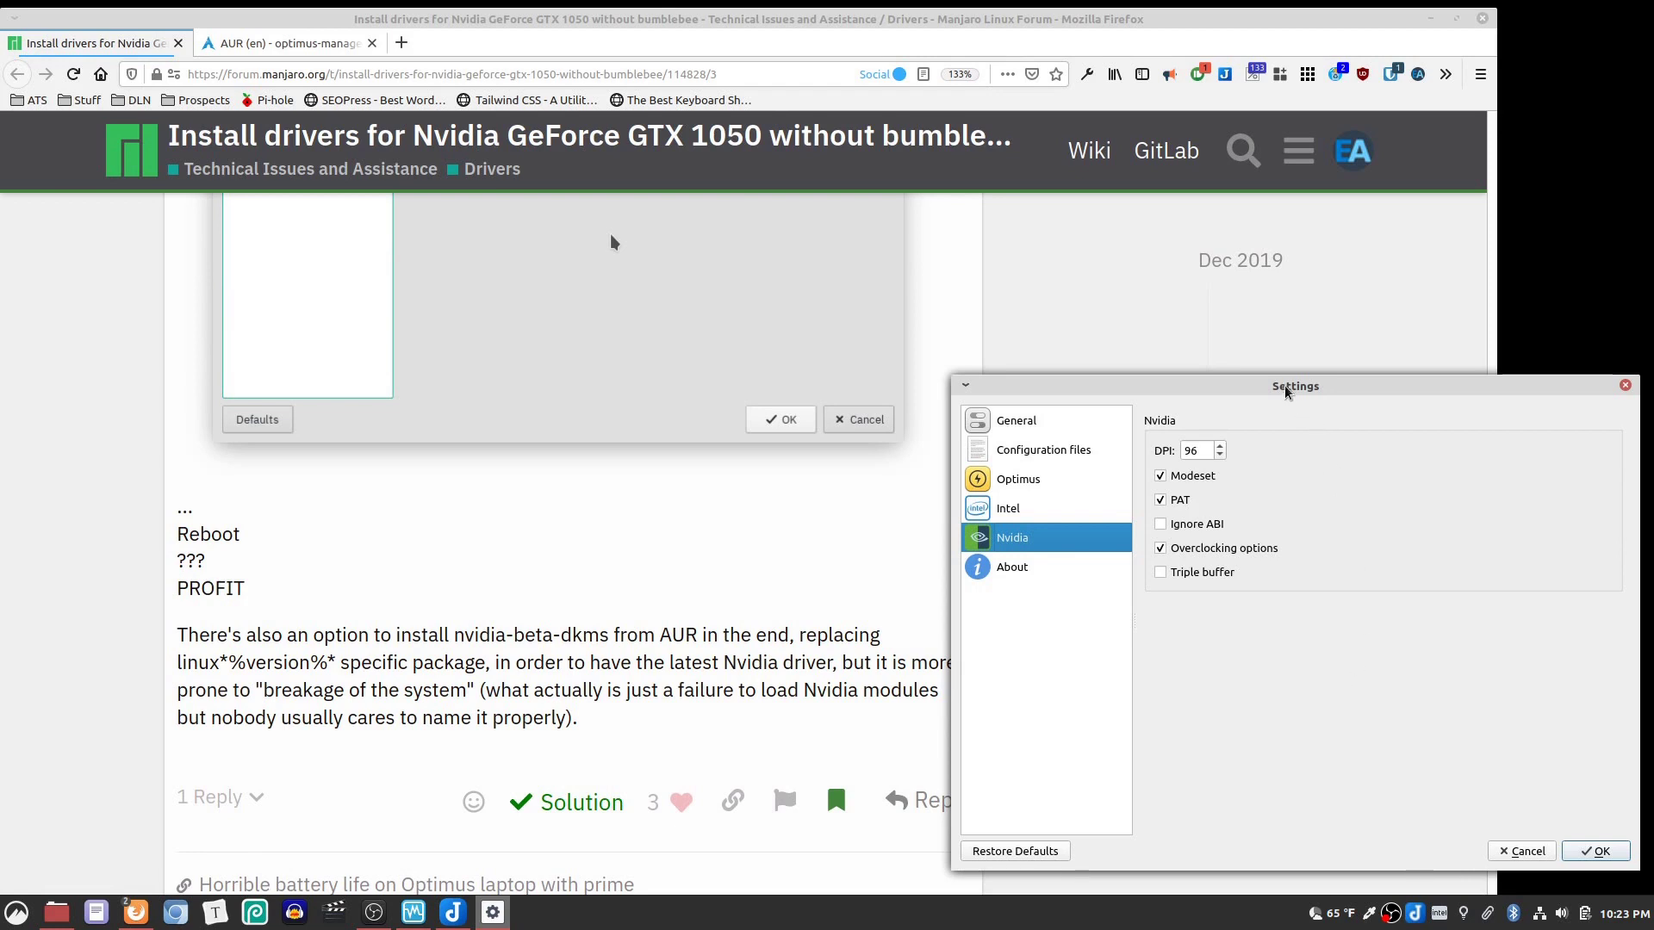
Step: Cancel the Settings window and dismiss the tray's GPU switching menu without switching
{"action": "left_click_drag", "start_coordinate": [1292, 387], "coordinate": [1298, 408]}
{"action": "left_click", "coordinate": [1550, 872]}
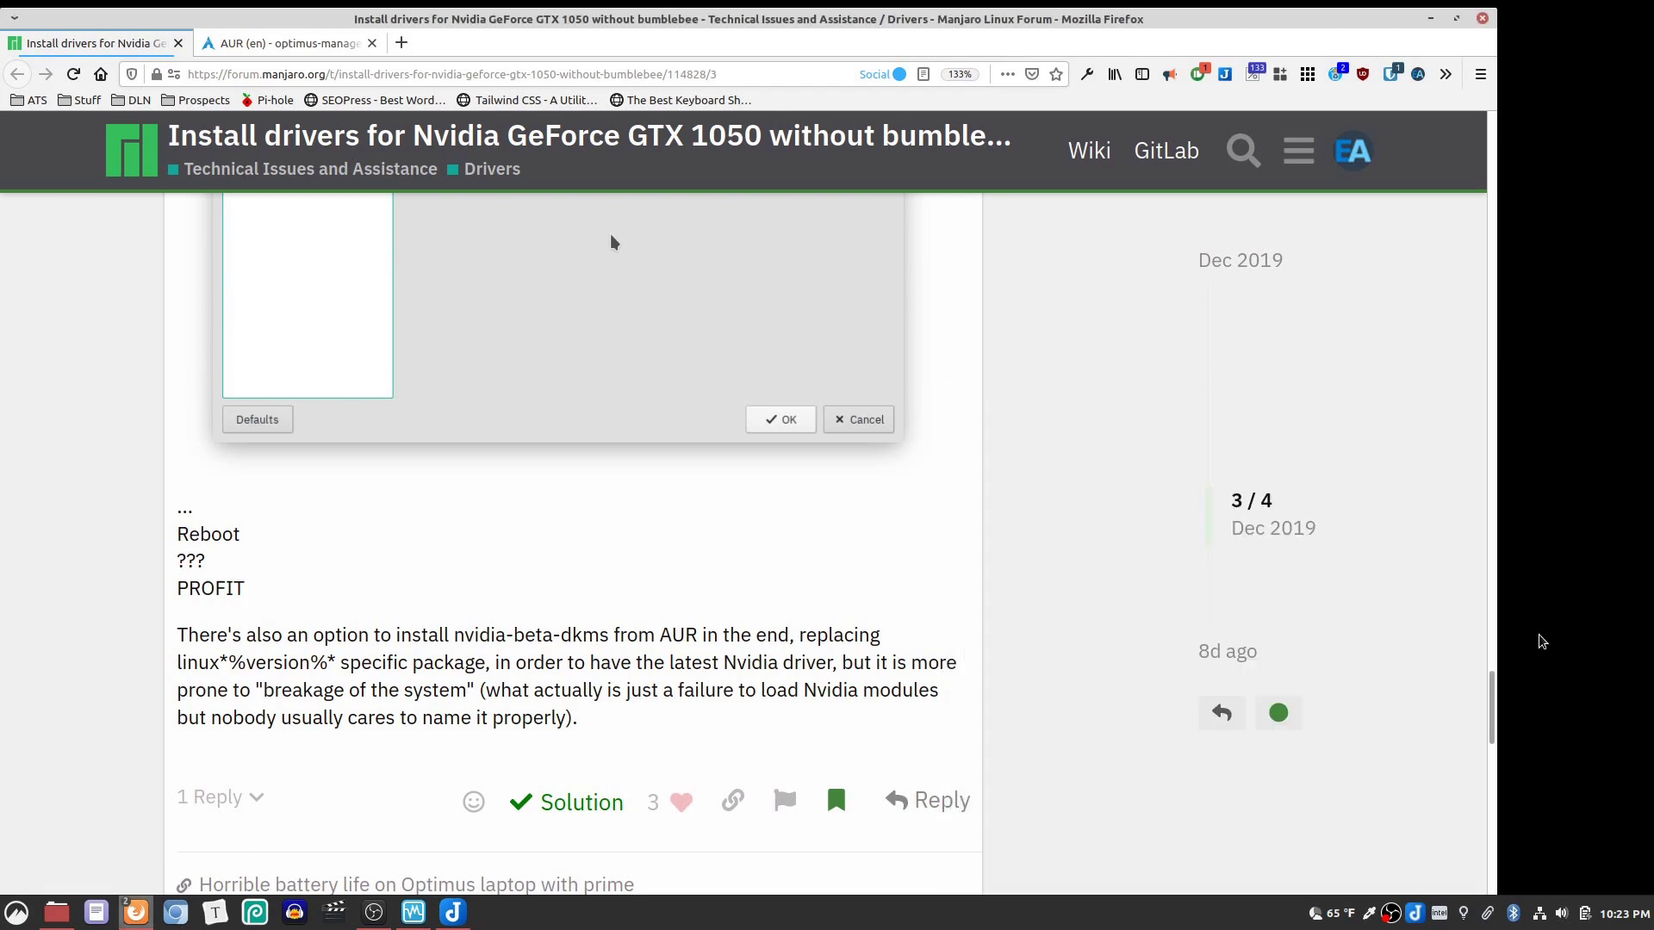
{"action": "right_click", "coordinate": [1439, 916]}
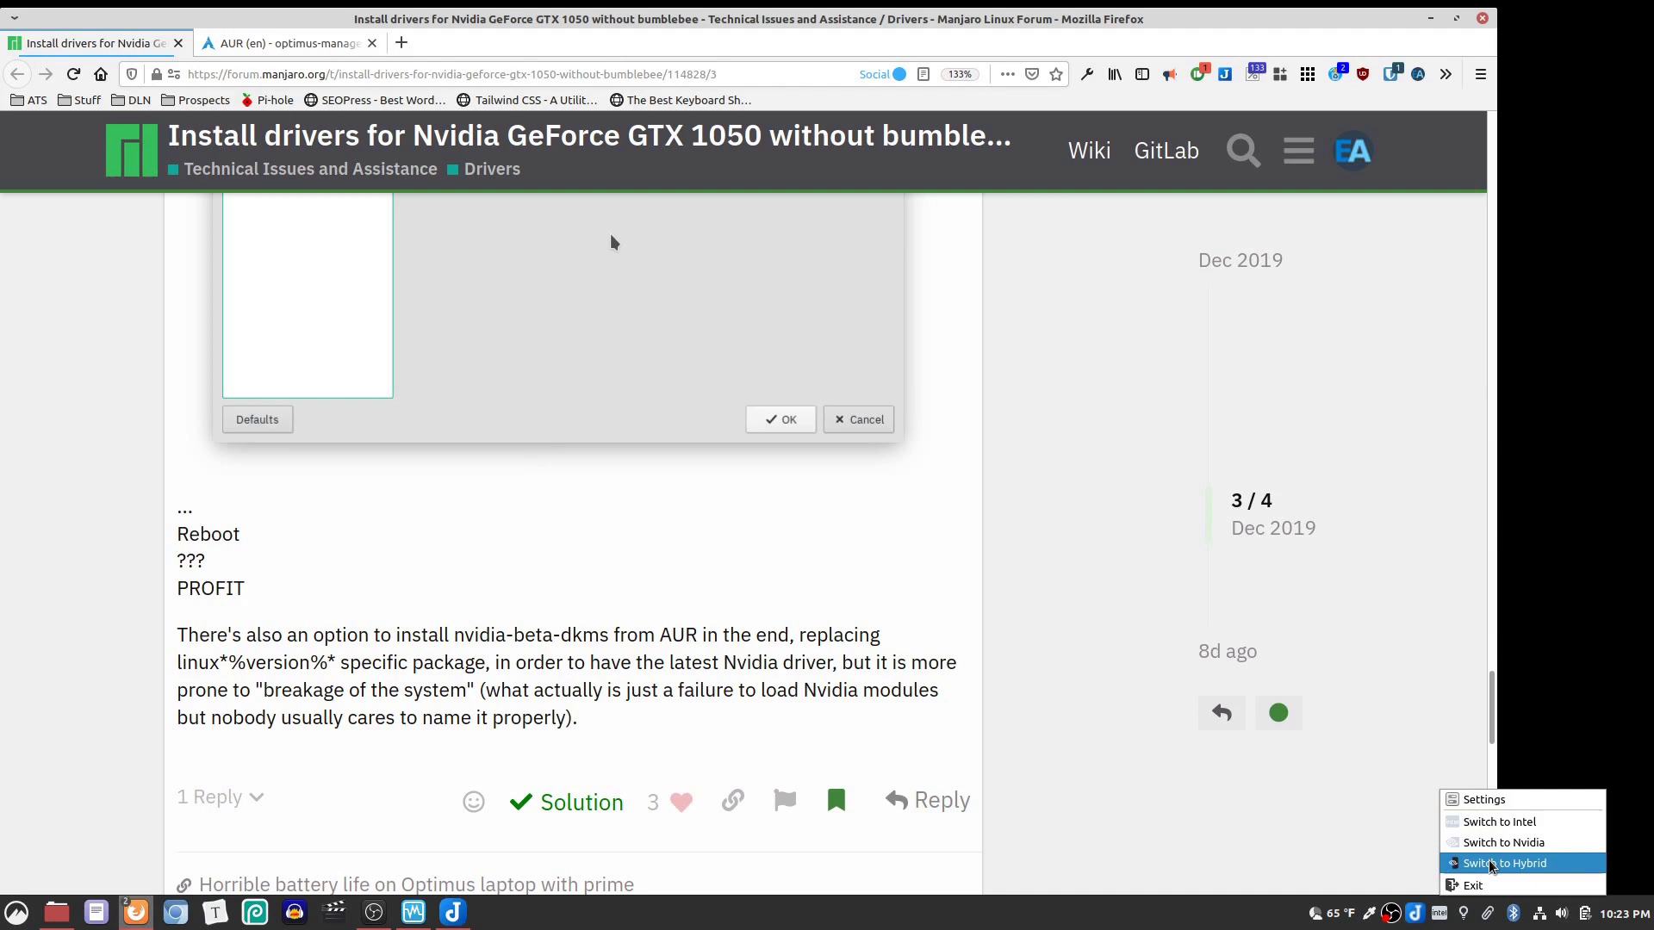
{"action": "left_click", "coordinate": [1557, 726]}
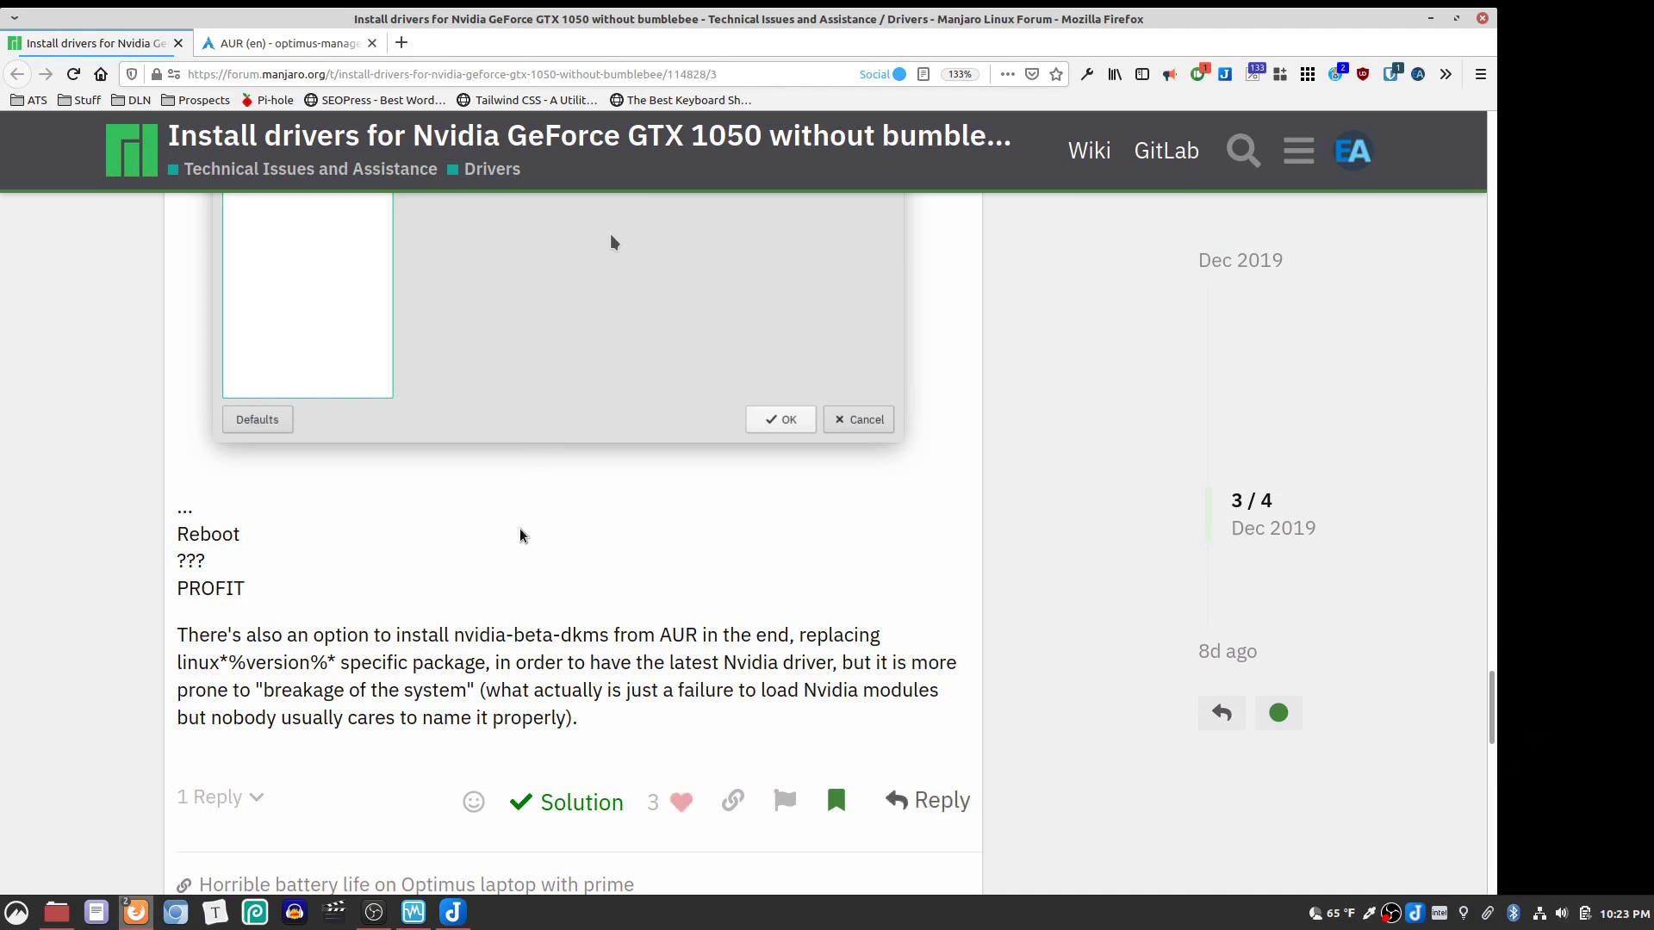
{"action": "scroll", "coordinate": [520, 535], "scroll_direction": "down", "scroll_amount": 3}
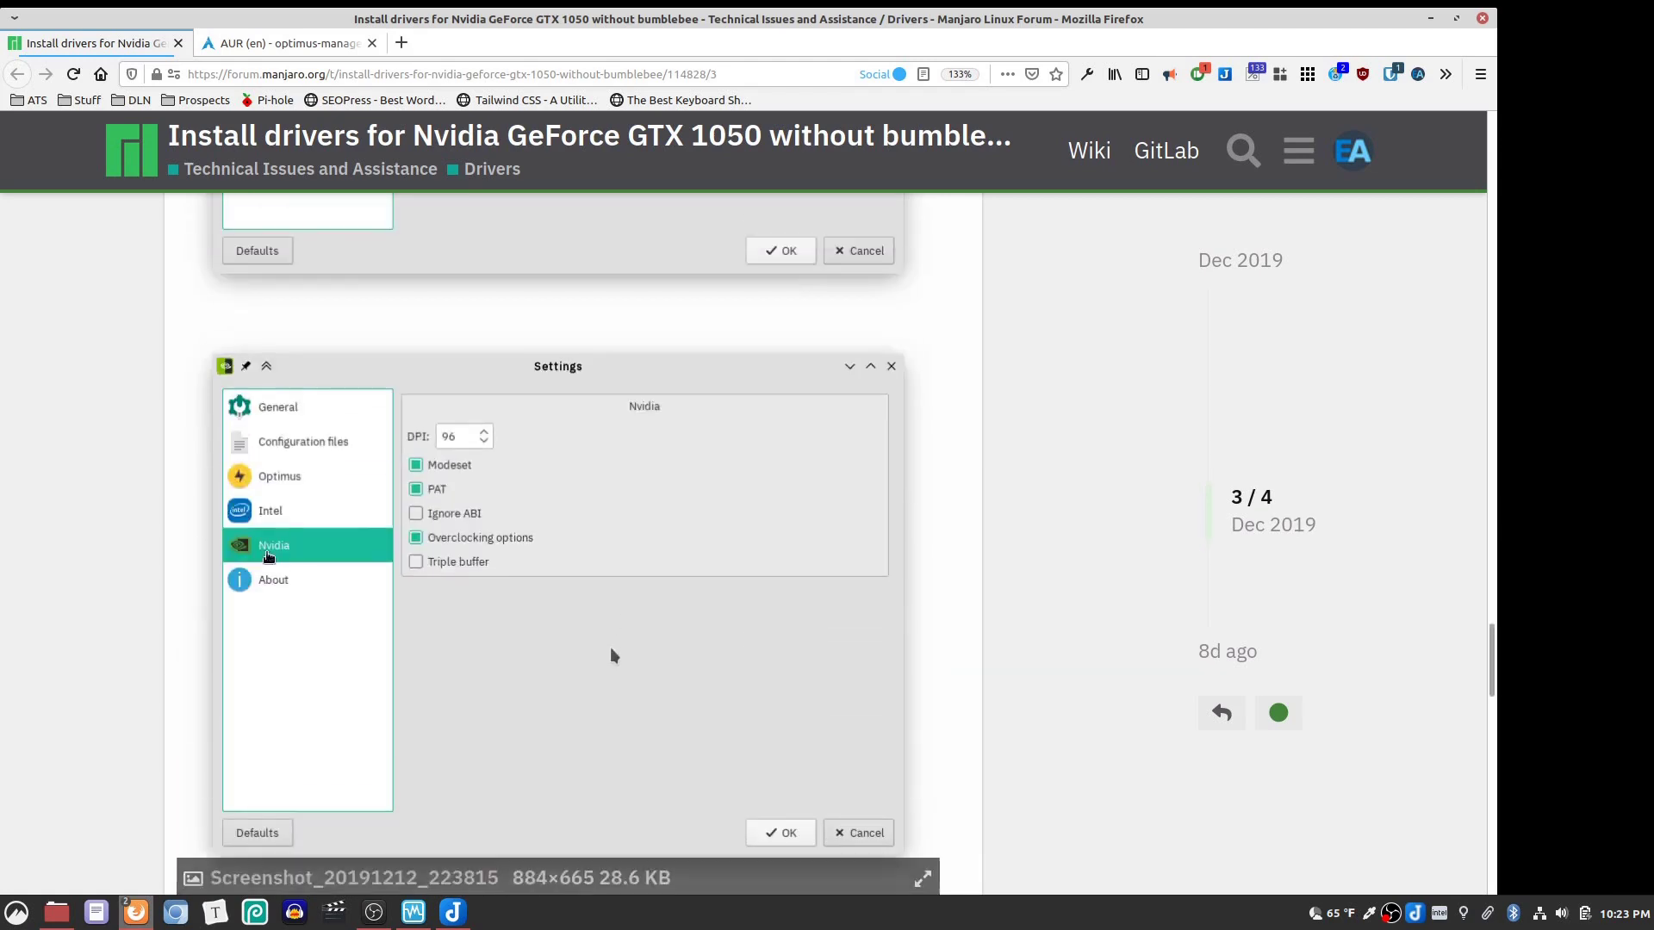
{"action": "scroll", "coordinate": [105, 519], "scroll_direction": "up", "scroll_amount": 15}
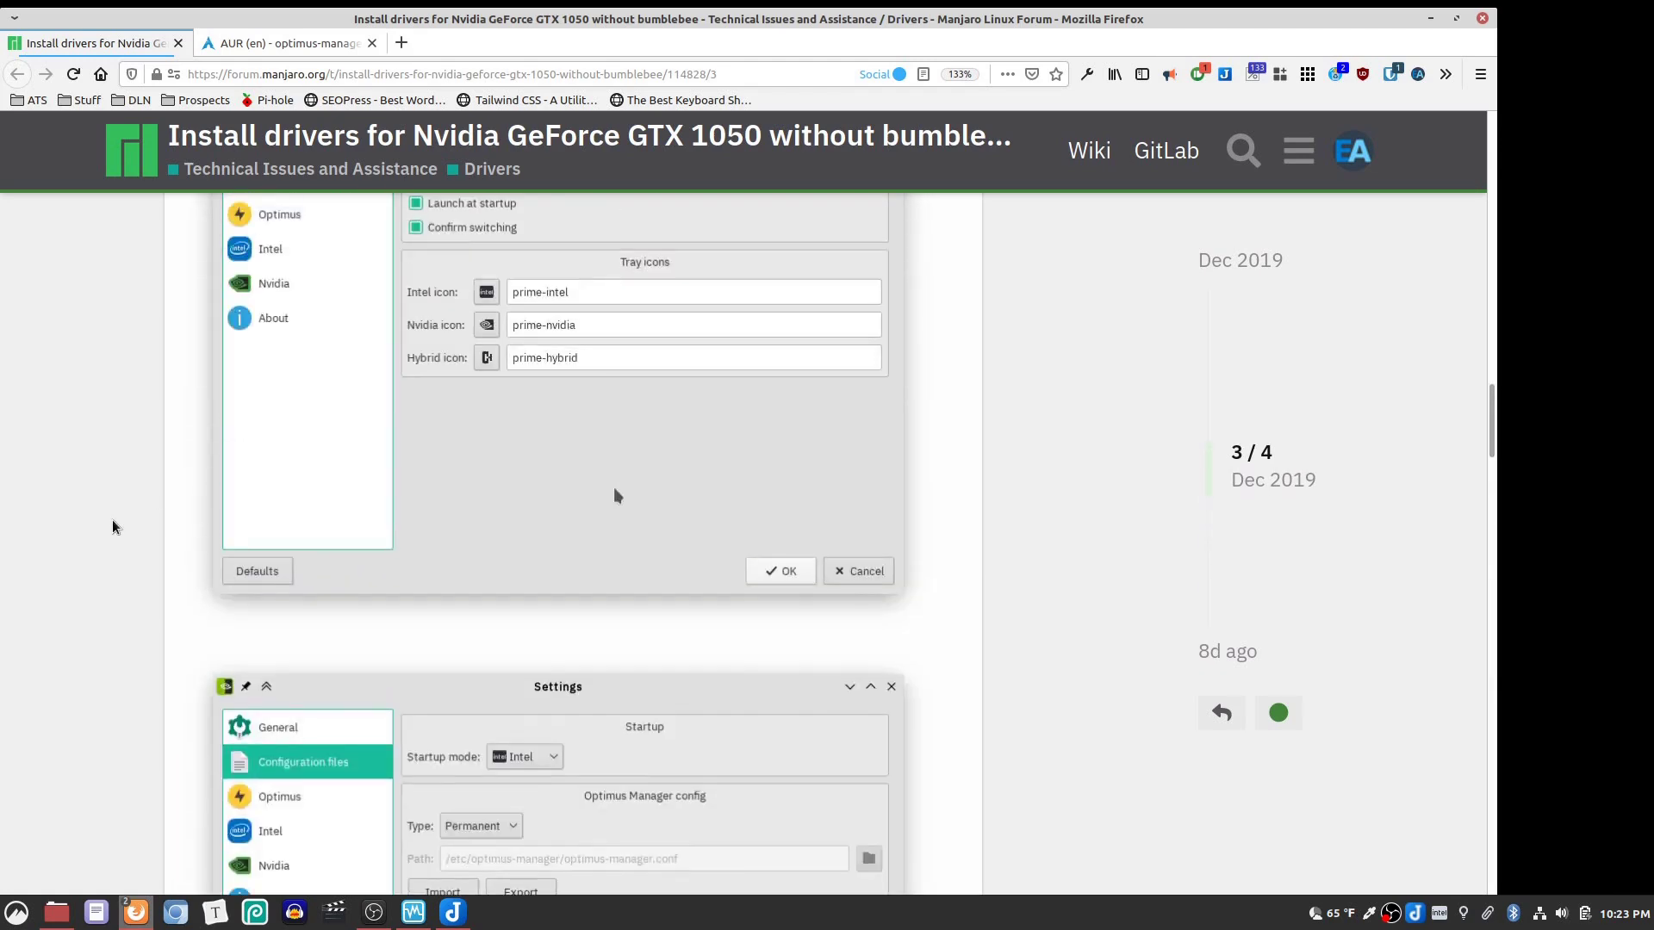
{"action": "scroll", "coordinate": [88, 583], "scroll_direction": "down", "scroll_amount": 8}
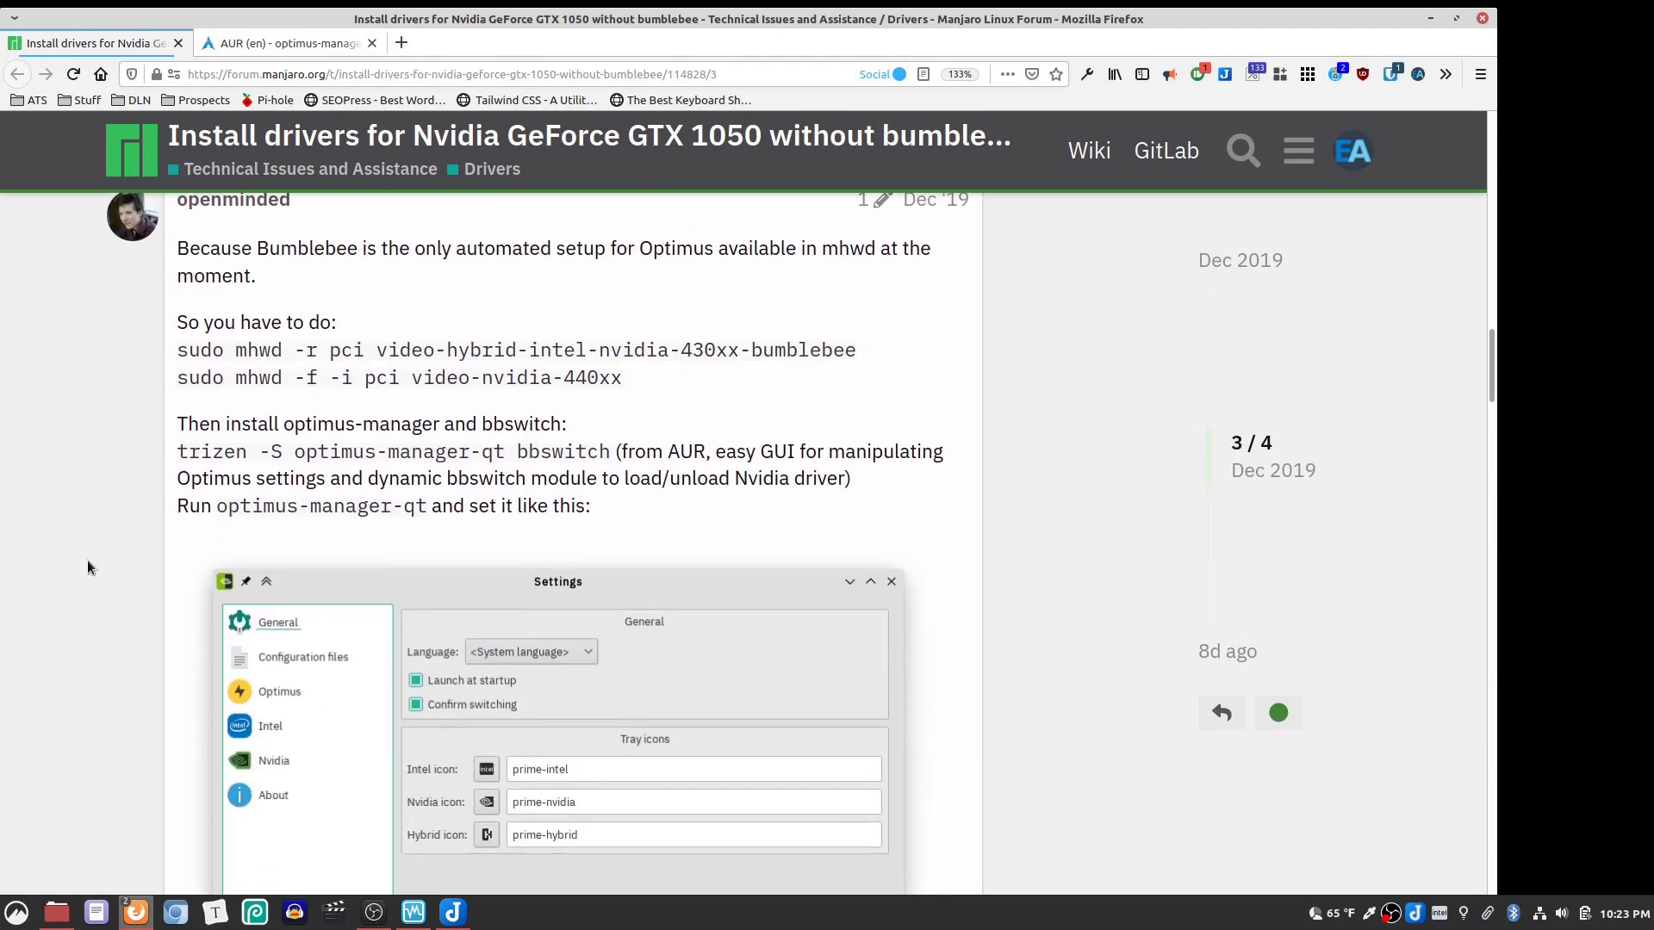
{"action": "scroll", "coordinate": [85, 551], "scroll_direction": "down", "scroll_amount": 6}
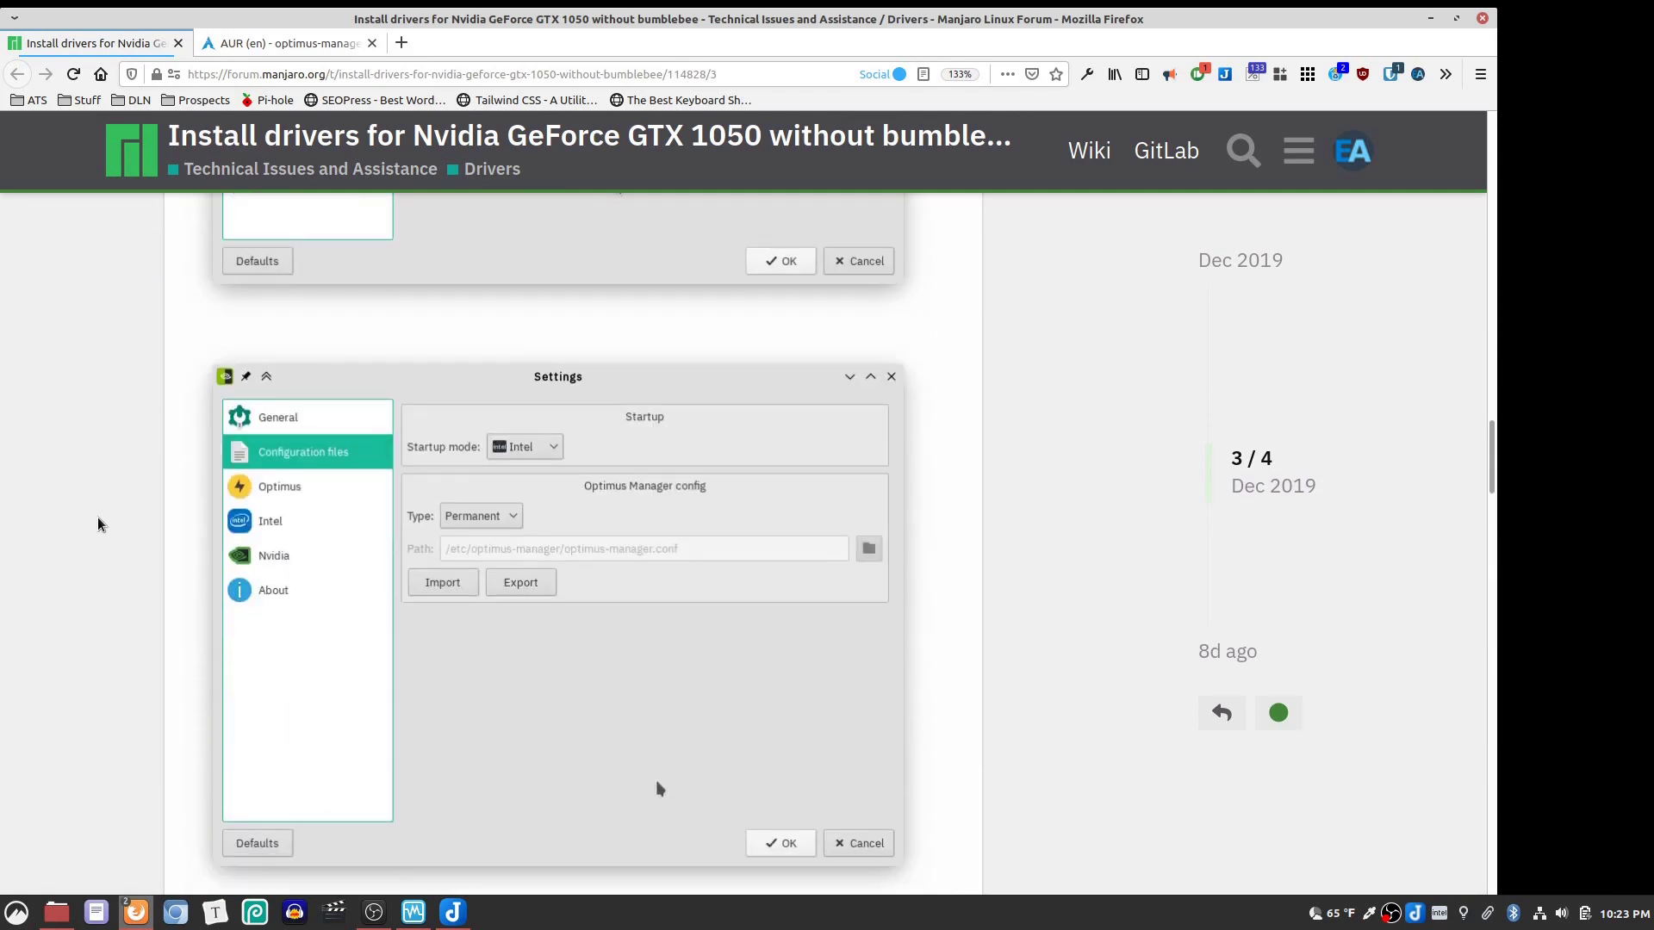
{"action": "scroll", "coordinate": [100, 521], "scroll_direction": "down", "scroll_amount": 4}
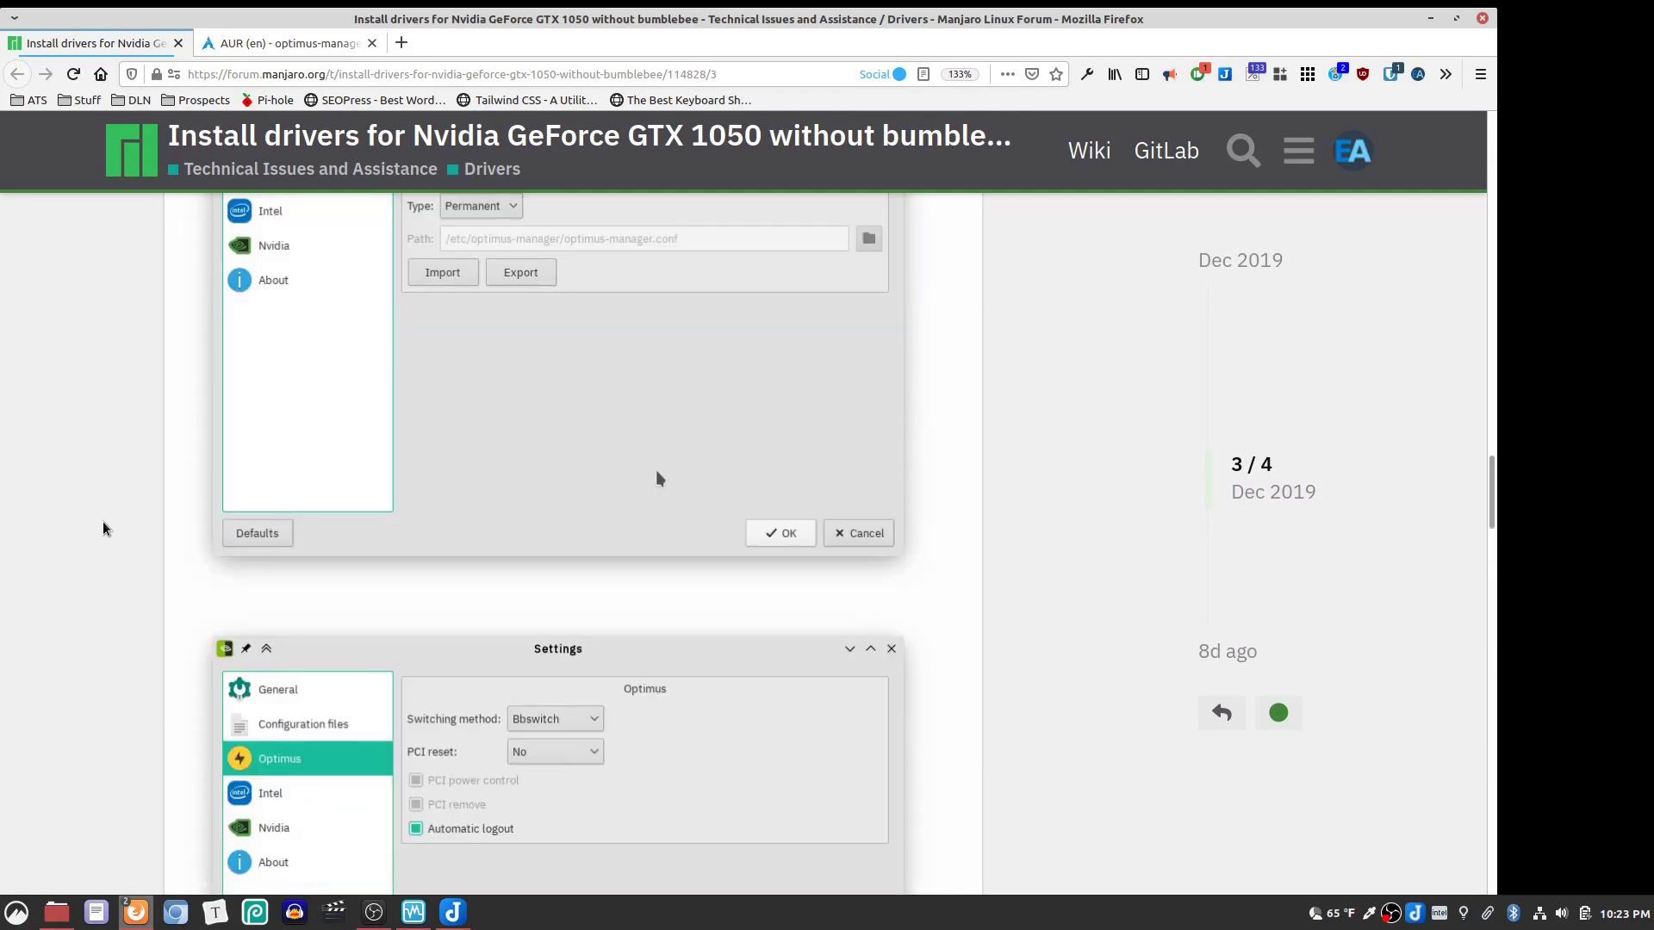
{"action": "scroll", "coordinate": [102, 520], "scroll_direction": "down", "scroll_amount": 5}
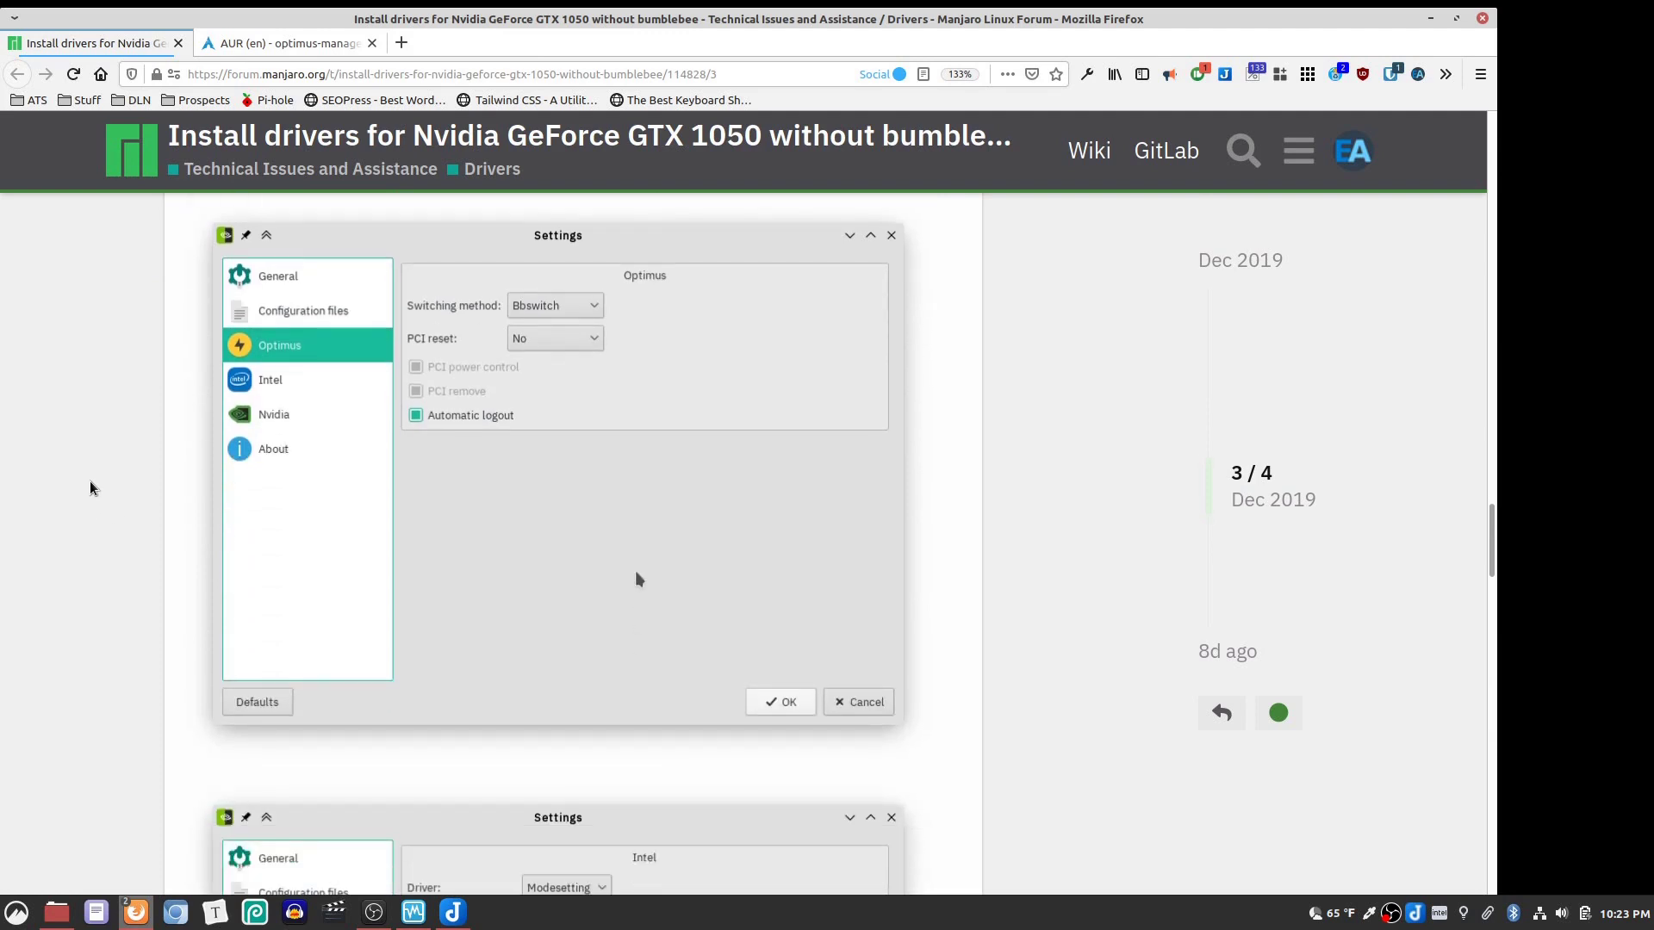
{"action": "scroll", "coordinate": [89, 481], "scroll_direction": "down", "scroll_amount": 2}
{"action": "scroll", "coordinate": [86, 512], "scroll_direction": "down", "scroll_amount": 4}
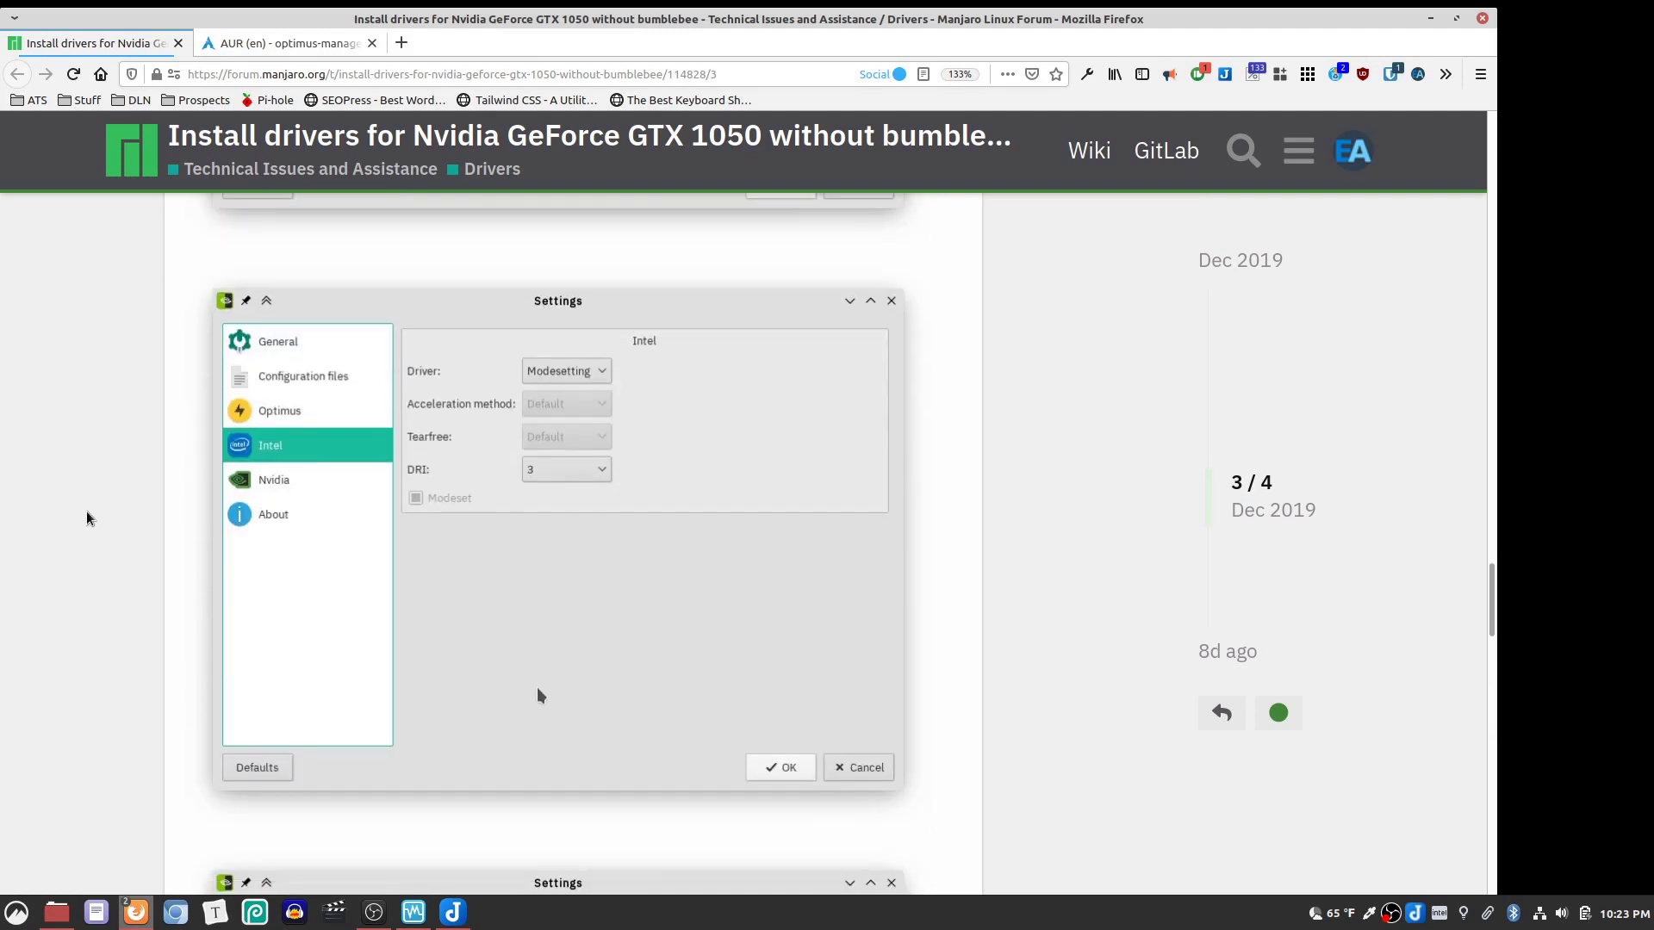
{"action": "scroll", "coordinate": [86, 517], "scroll_direction": "down", "scroll_amount": 4}
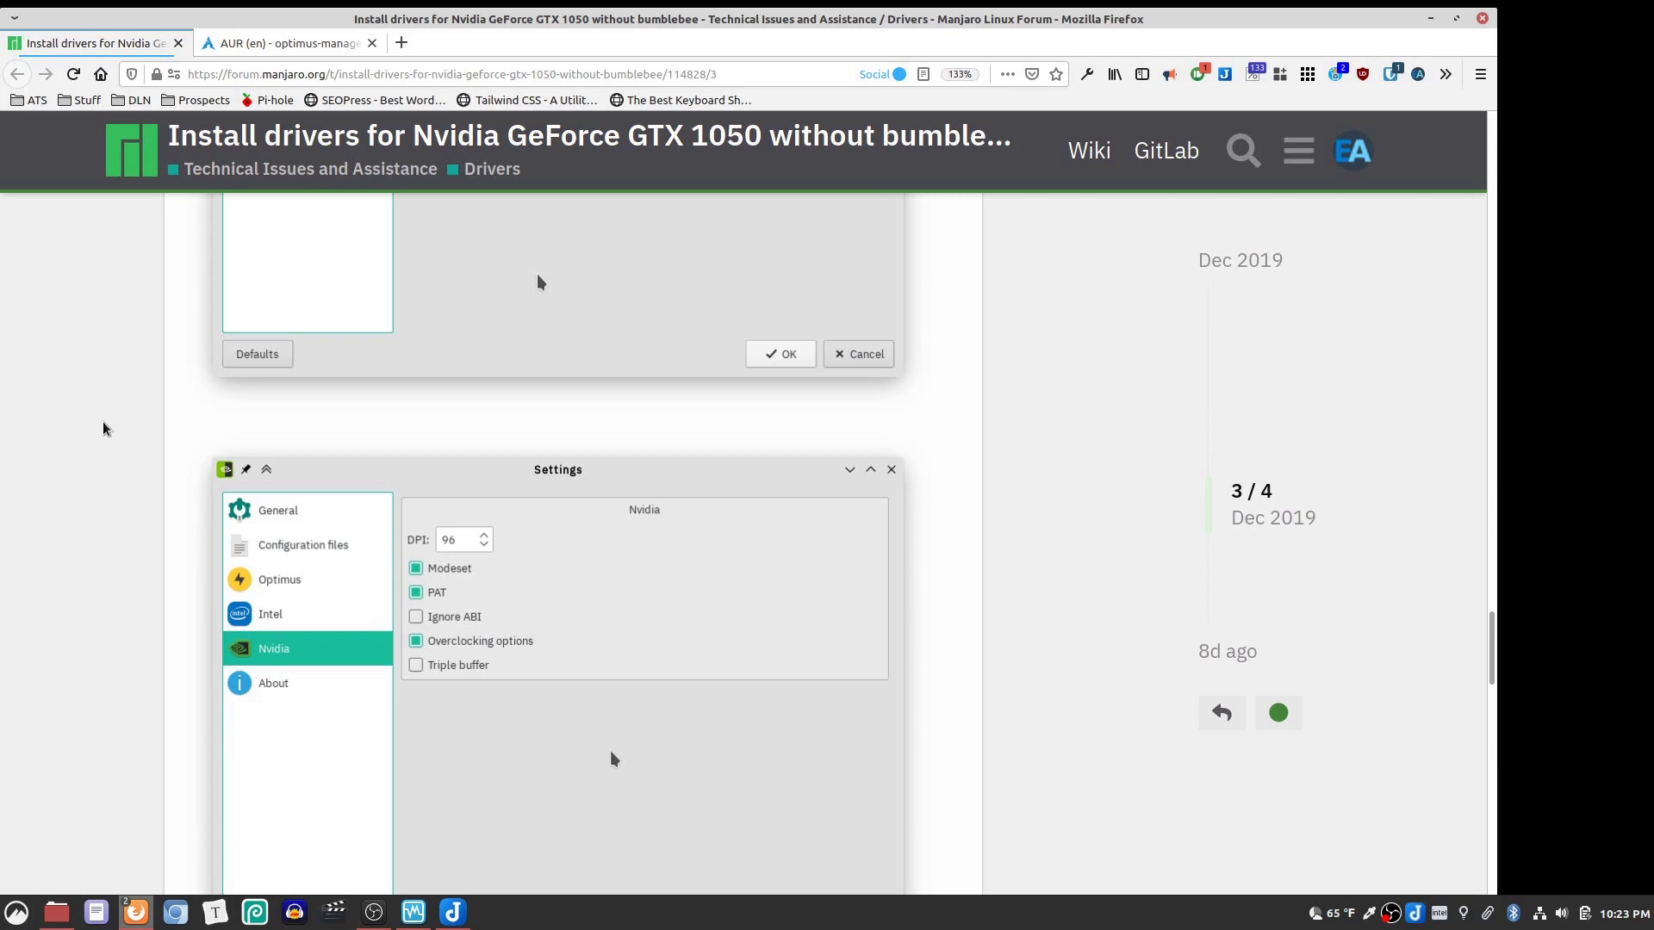
{"action": "scroll", "coordinate": [104, 428], "scroll_direction": "down", "scroll_amount": 3}
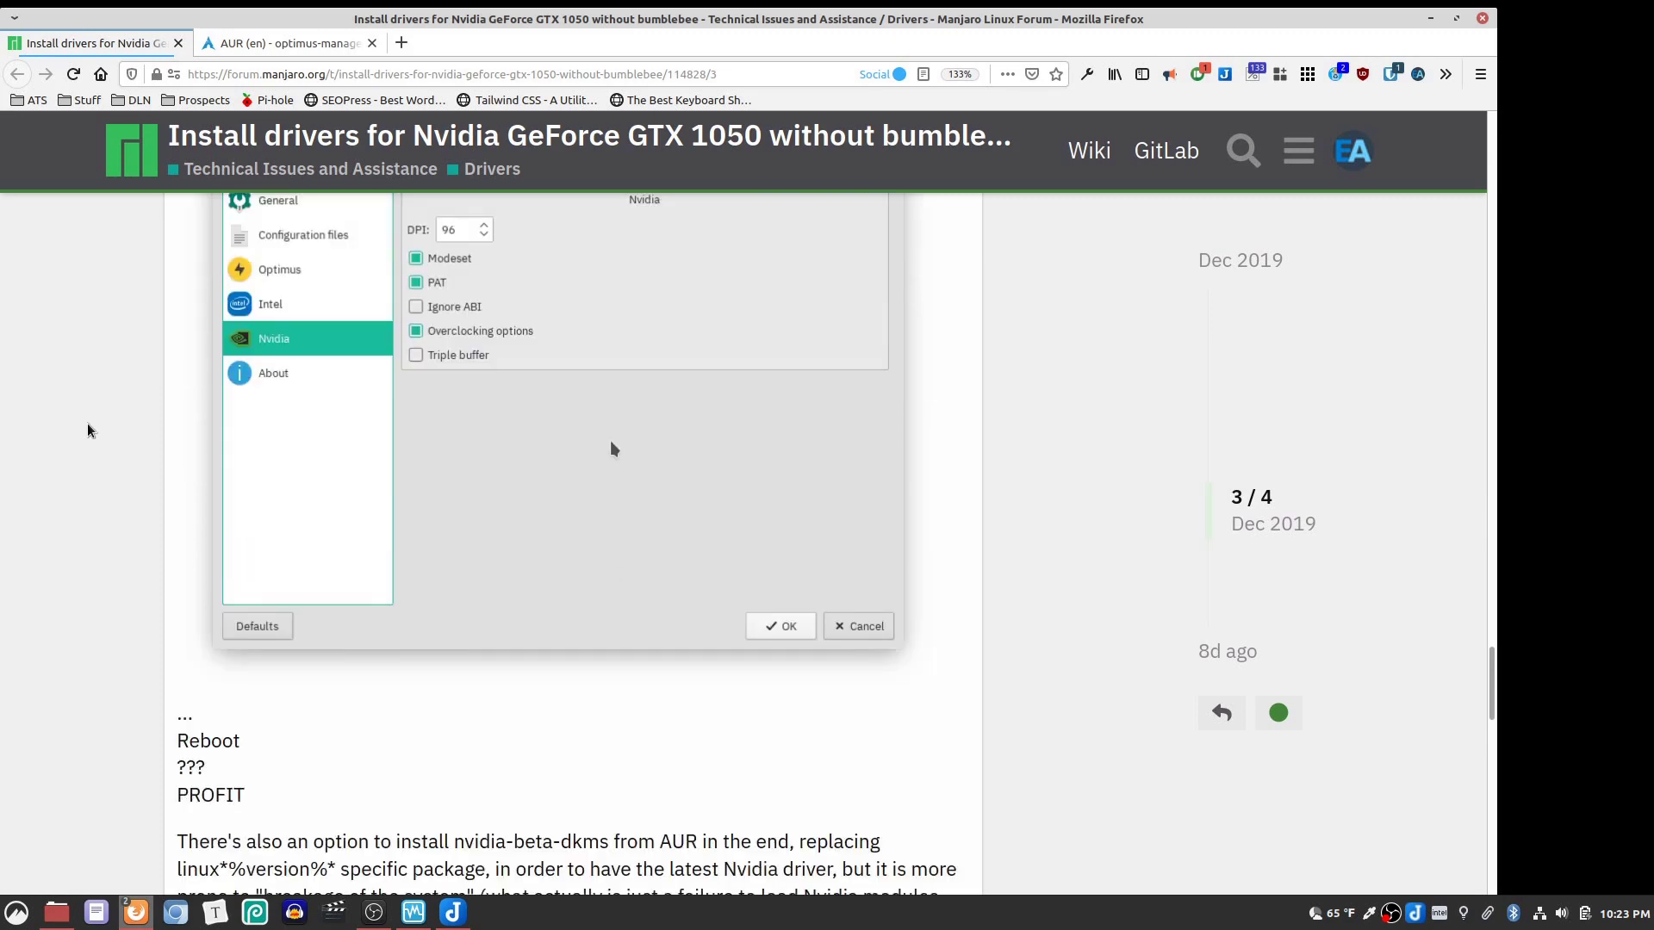
{"action": "scroll", "coordinate": [99, 418], "scroll_direction": "down", "scroll_amount": 1}
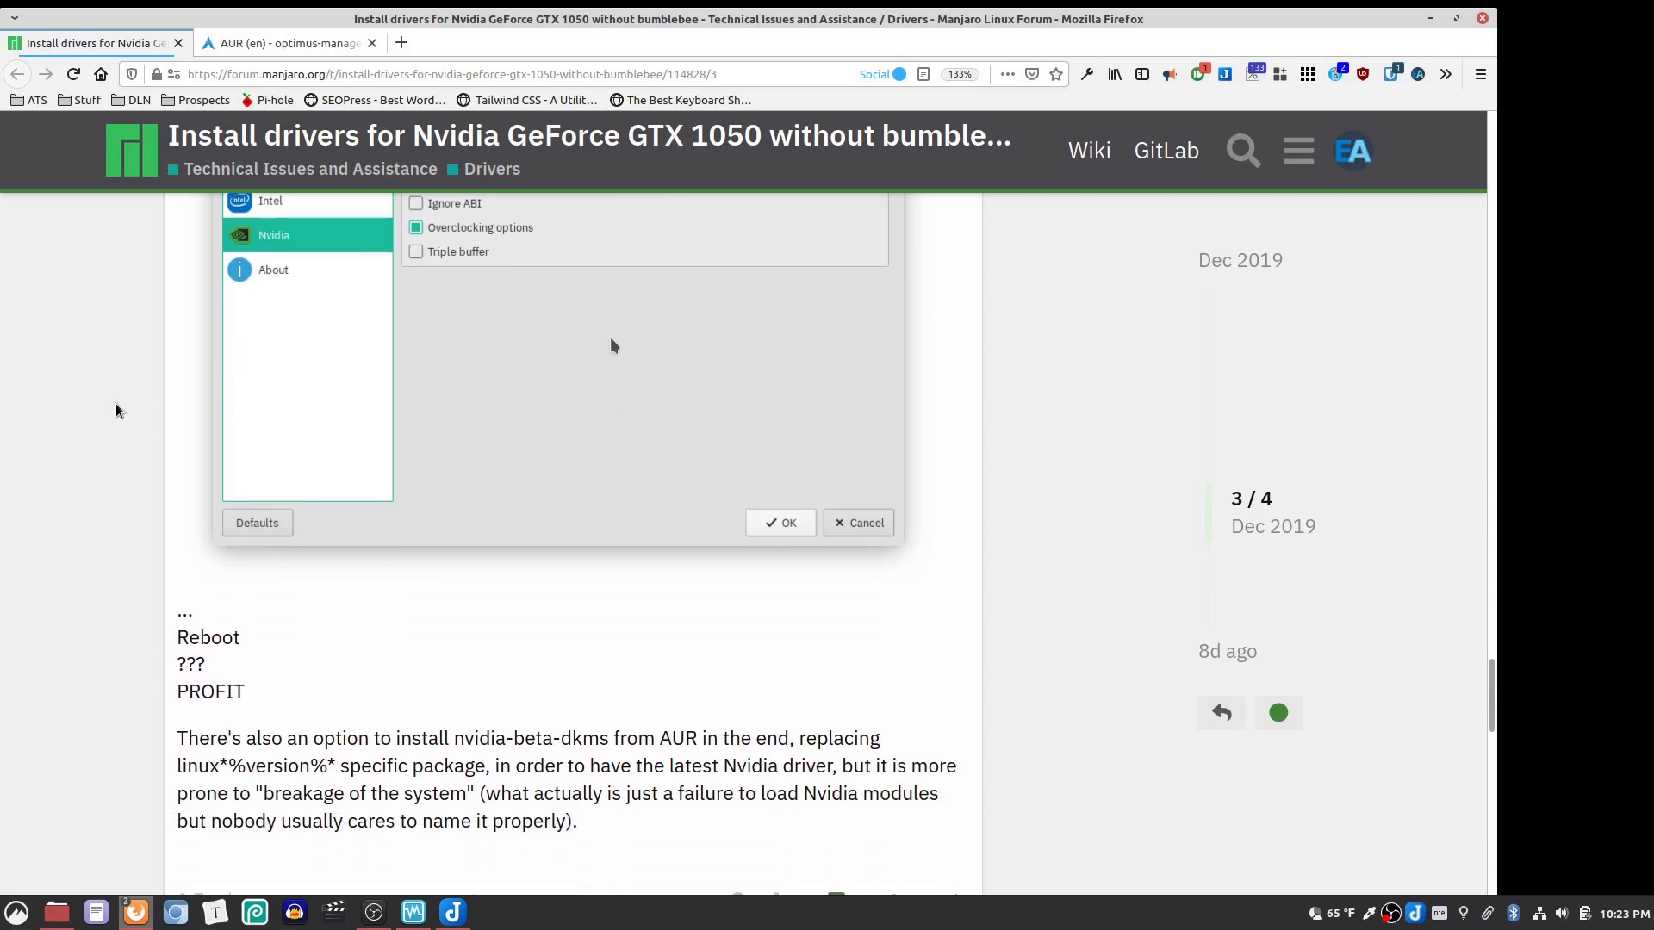